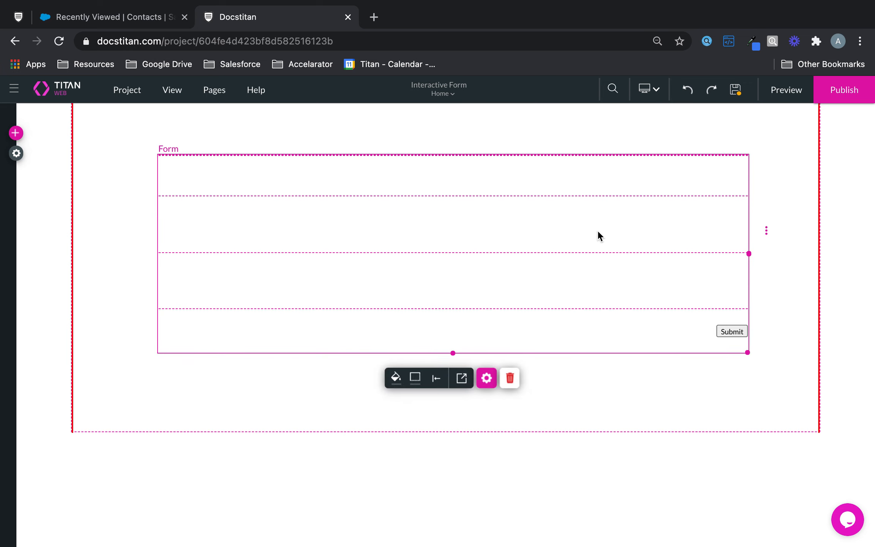
Bring up Form settings through the gear icon on the page's form element.
{"action": "left_click", "coordinate": [487, 378]}
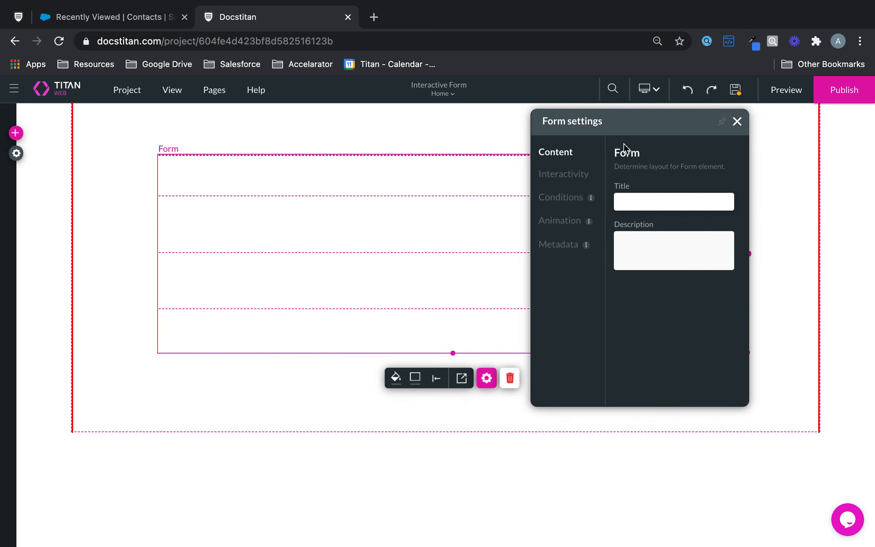
In Interactivity, keep the Submit button on and add a Reset button to the form.
{"action": "left_click", "coordinate": [566, 178]}
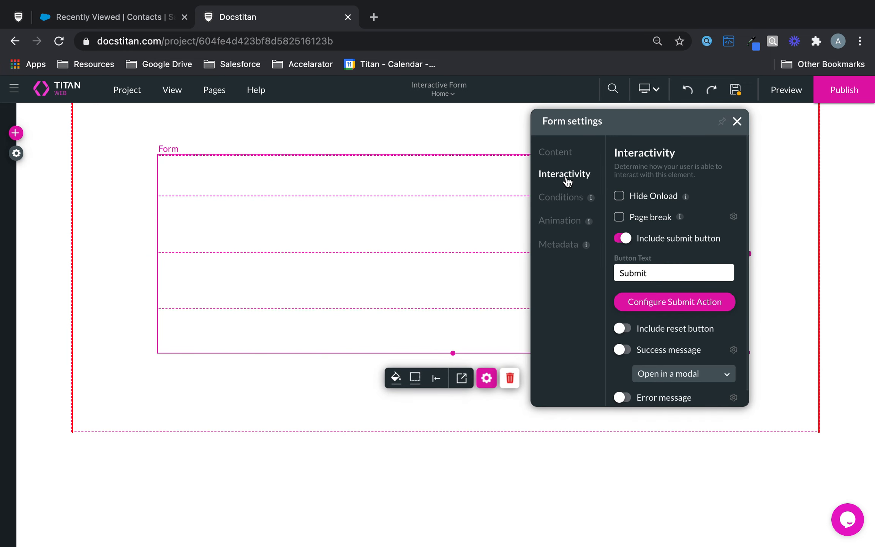
{"action": "left_click", "coordinate": [623, 239]}
{"action": "left_click", "coordinate": [625, 238]}
{"action": "left_click", "coordinate": [626, 329]}
{"action": "scroll", "coordinate": [629, 326], "scroll_direction": "down", "scroll_amount": 3}
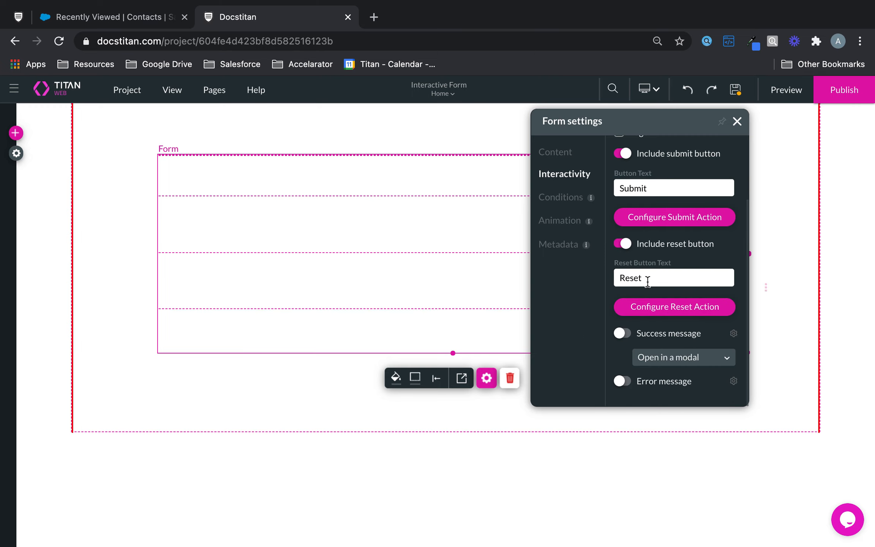
Enable the success message as a modal plus the error message, then nudge the form up.
{"action": "left_click", "coordinate": [622, 333]}
{"action": "left_click", "coordinate": [676, 358]}
{"action": "left_click", "coordinate": [686, 403]}
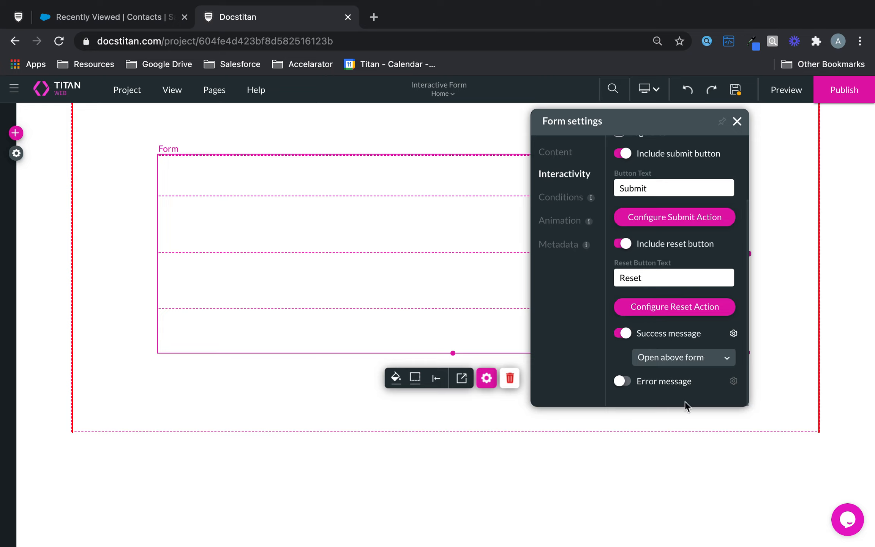
{"action": "left_click", "coordinate": [684, 361]}
{"action": "left_click", "coordinate": [678, 380]}
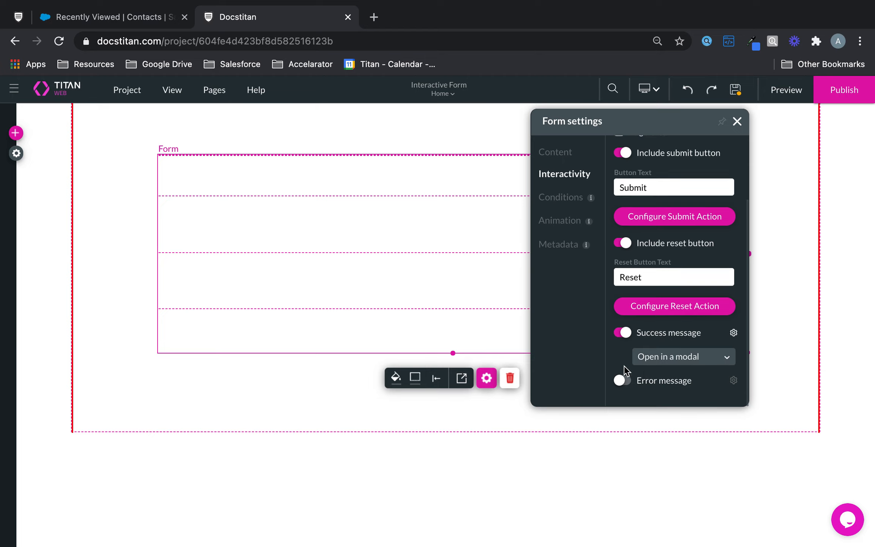
{"action": "left_click", "coordinate": [622, 384]}
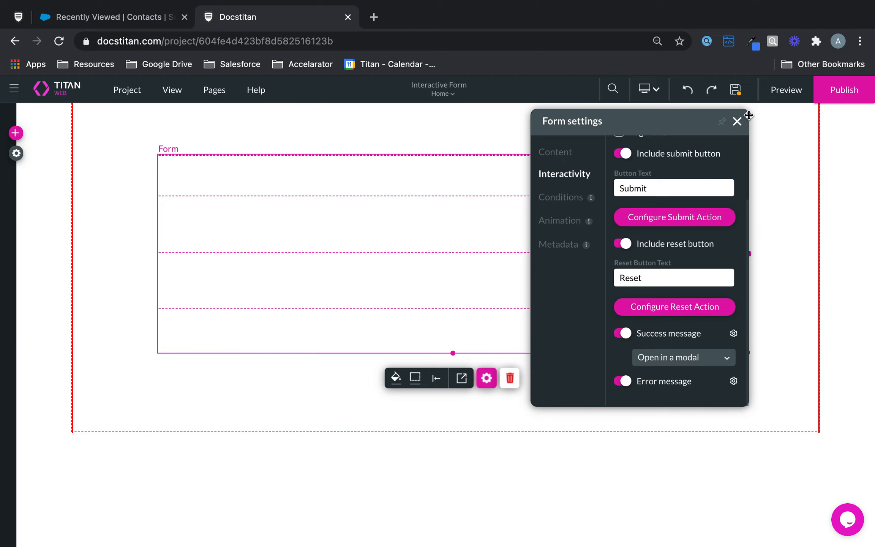
{"action": "left_click", "coordinate": [737, 121]}
{"action": "left_click_drag", "start_coordinate": [641, 224], "coordinate": [642, 225]}
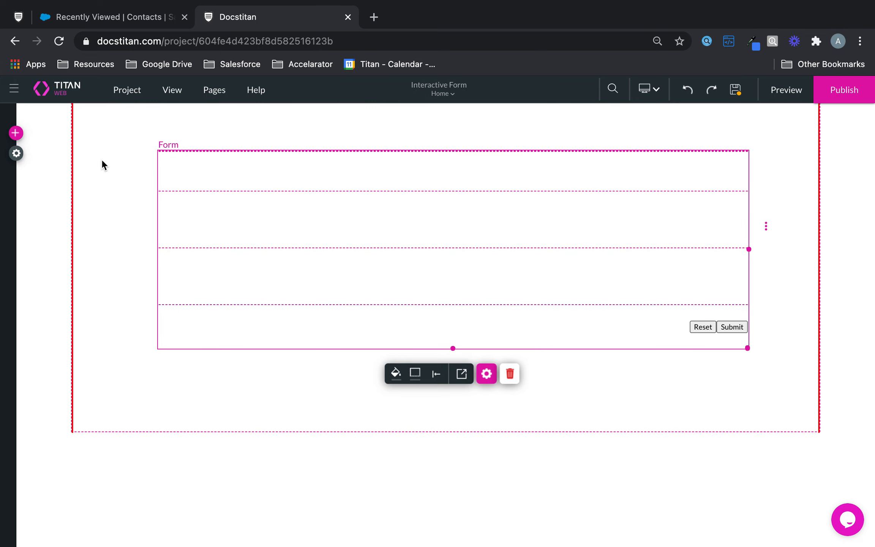
Add a text field with label and placeholder 'Account Name' to the form's first row.
{"action": "left_click", "coordinate": [15, 132]}
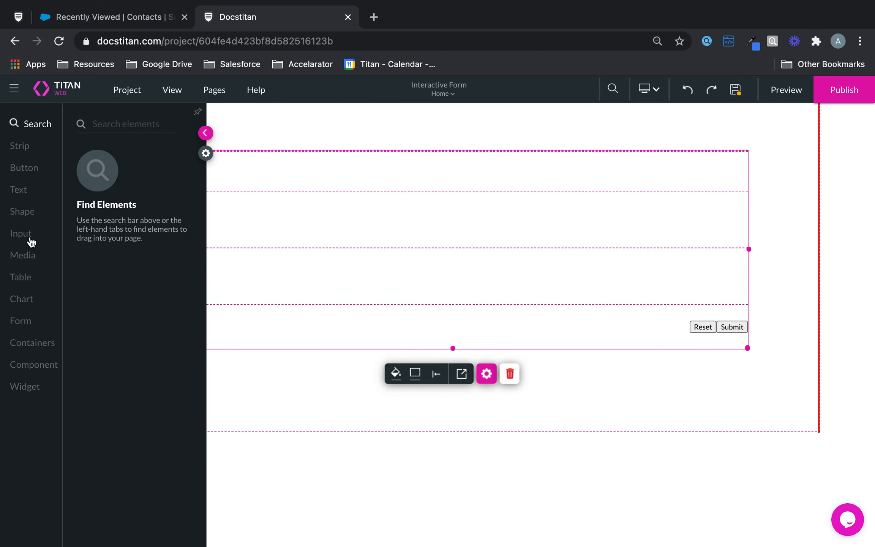
{"action": "left_click", "coordinate": [25, 234]}
{"action": "left_click_drag", "start_coordinate": [107, 177], "coordinate": [285, 176]}
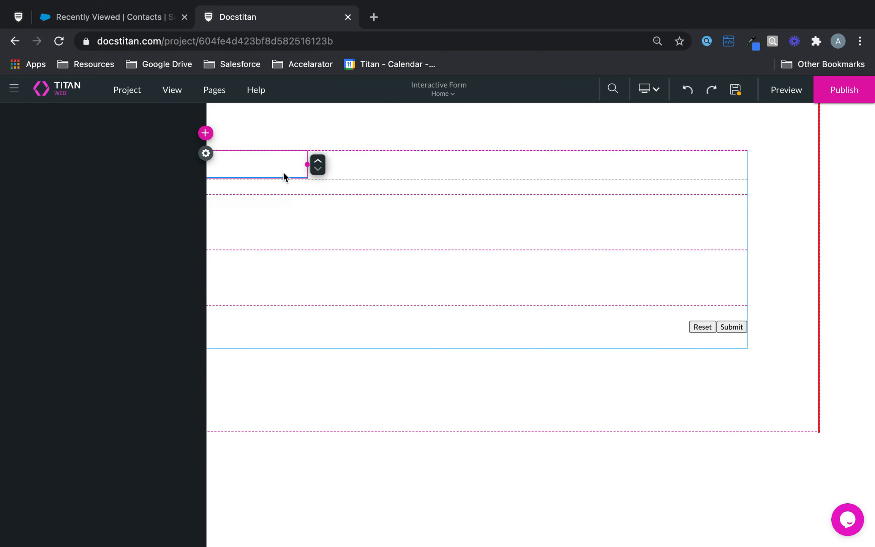
{"action": "left_click", "coordinate": [323, 206]}
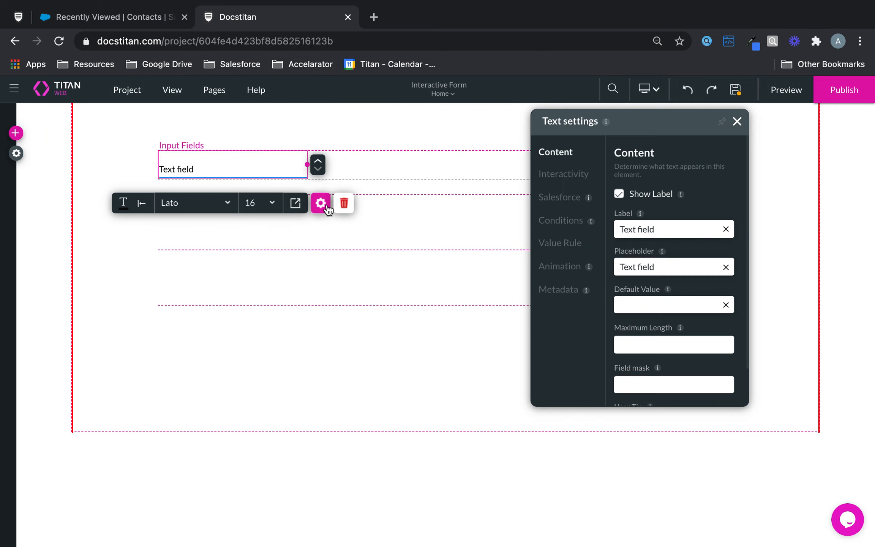
{"action": "triple_click", "coordinate": [685, 228]}
{"action": "type", "text": "Account Name"}
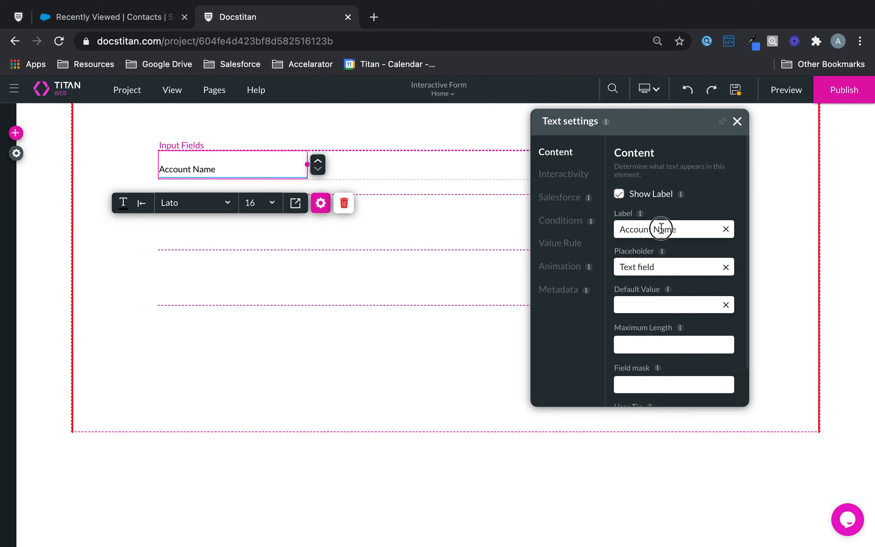
{"action": "triple_click", "coordinate": [650, 234]}
{"action": "key", "text": "ctrl+c"}
{"action": "triple_click", "coordinate": [673, 267]}
{"action": "key", "text": "ctrl+v"}
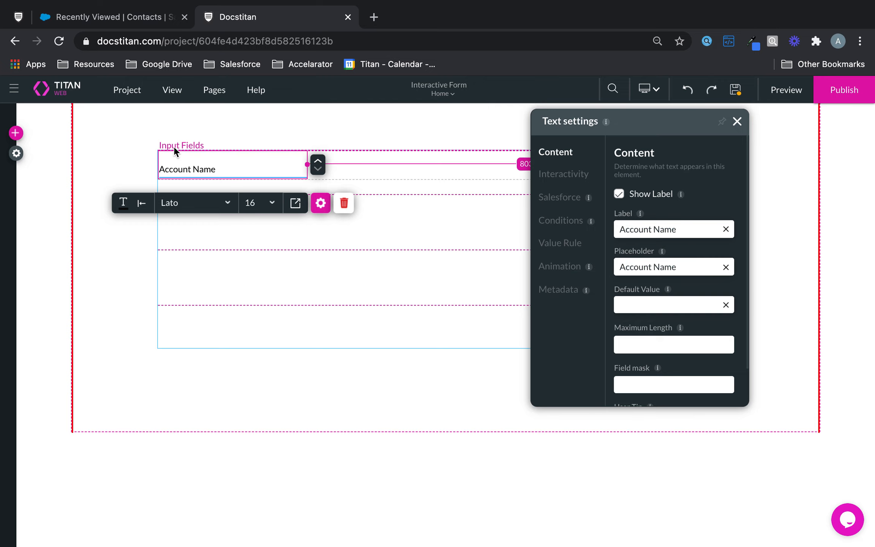
Add a second text field labelled 'Account Number' with matching placeholder, then reopen Form settings.
{"action": "left_click", "coordinate": [16, 133]}
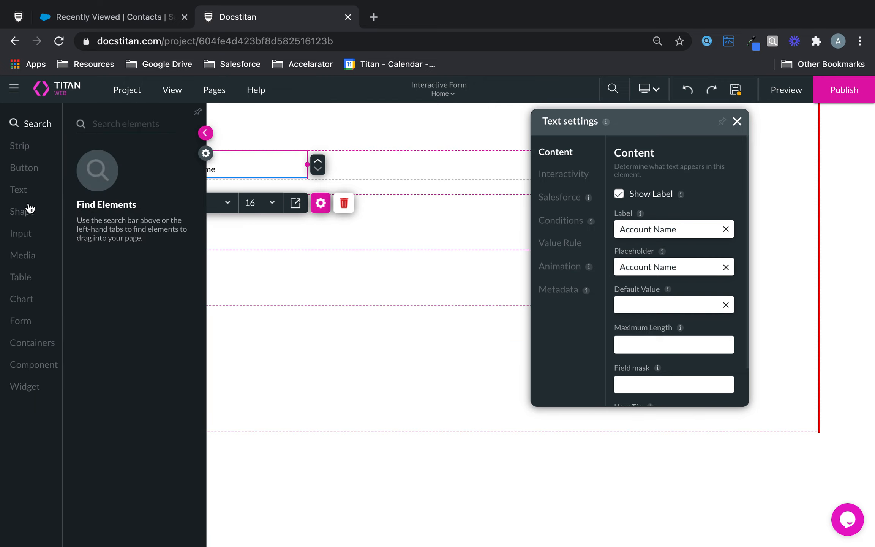
{"action": "left_click", "coordinate": [24, 234]}
{"action": "left_click_drag", "start_coordinate": [132, 176], "coordinate": [229, 228]}
{"action": "triple_click", "coordinate": [701, 231]}
{"action": "type", "text": "Account Number"}
{"action": "left_click_drag", "start_coordinate": [699, 266], "coordinate": [583, 265]}
{"action": "type", "text": "Ac"}
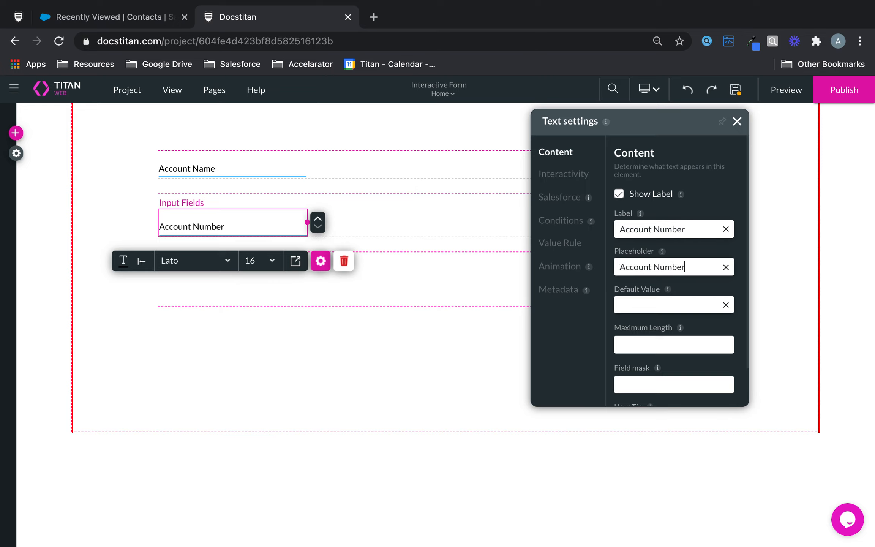
{"action": "type", "text": "count Number"}
{"action": "left_click", "coordinate": [737, 121]}
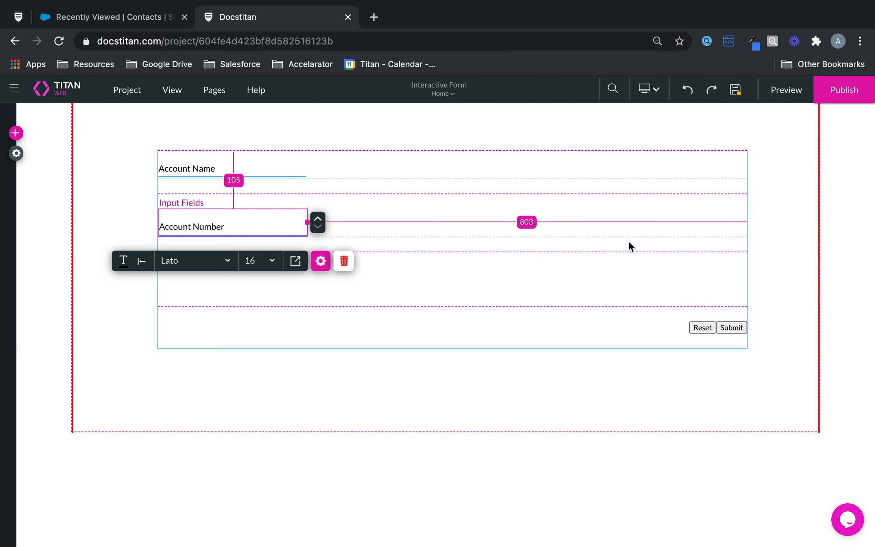
{"action": "left_click", "coordinate": [620, 269]}
{"action": "left_click", "coordinate": [487, 373]}
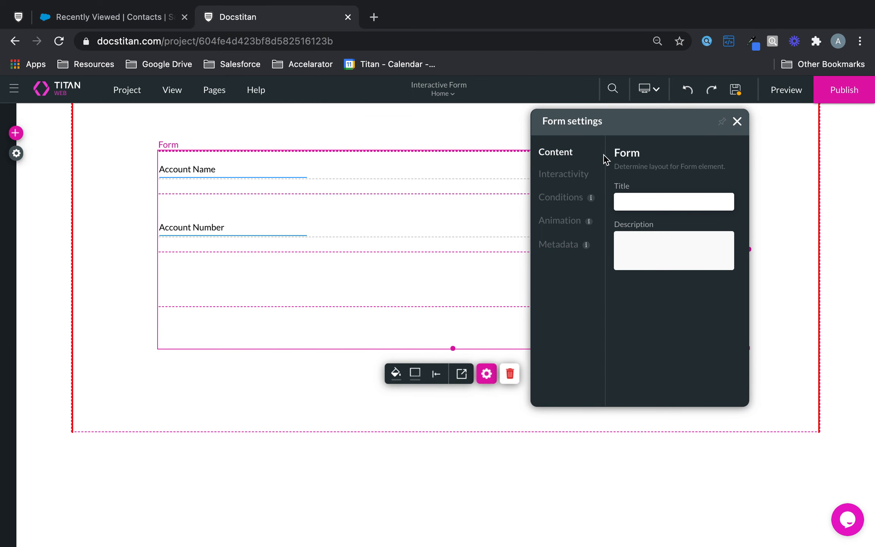
Set the Submit action to Form Interactivity with Submit targeting the [Form] element.
{"action": "left_click", "coordinate": [578, 175]}
{"action": "left_click", "coordinate": [693, 302]}
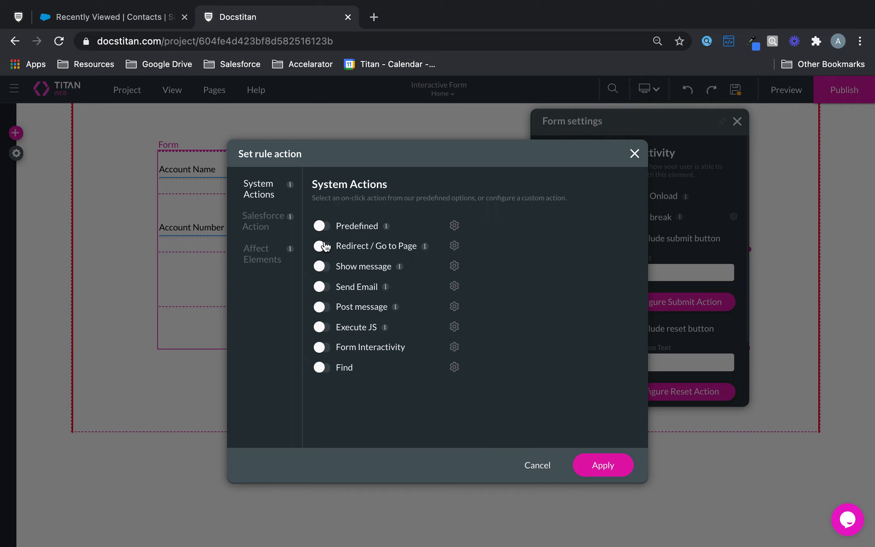
{"action": "left_click", "coordinate": [328, 347]}
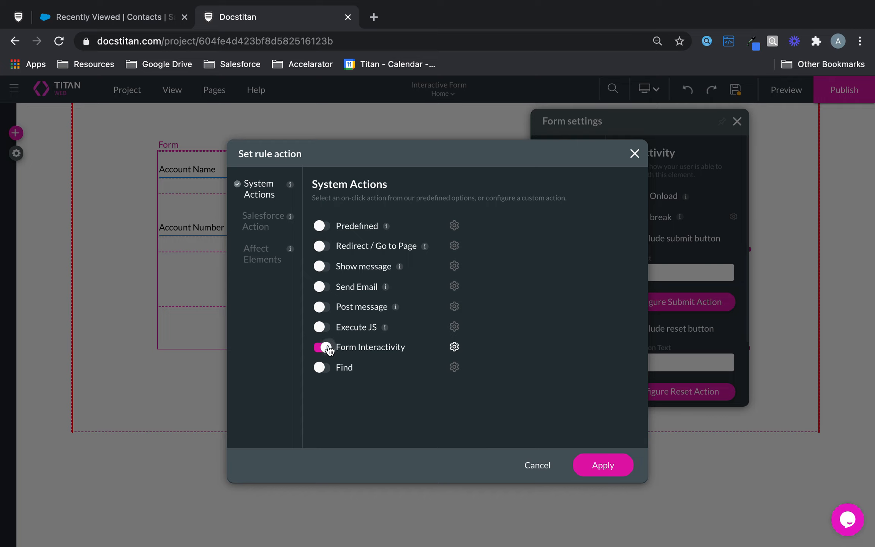
{"action": "left_click", "coordinate": [454, 346]}
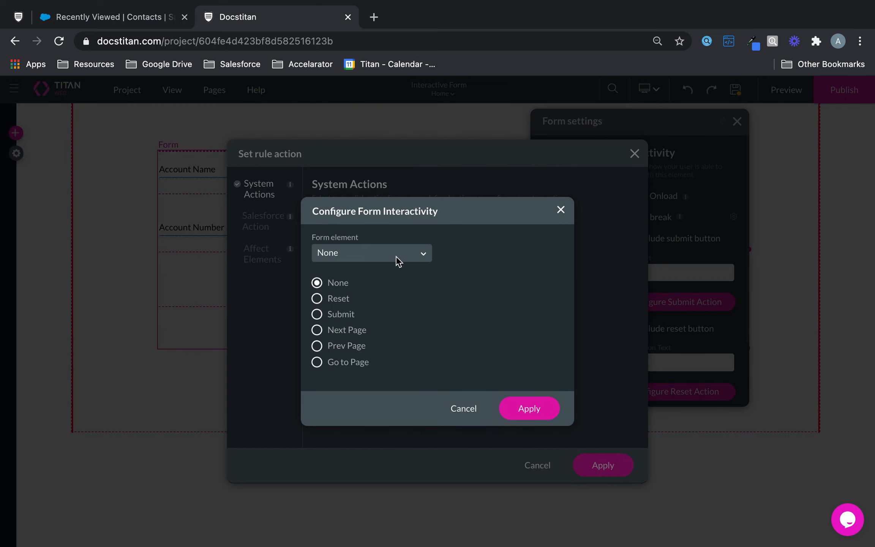
{"action": "left_click", "coordinate": [316, 314]}
{"action": "left_click", "coordinate": [395, 251]}
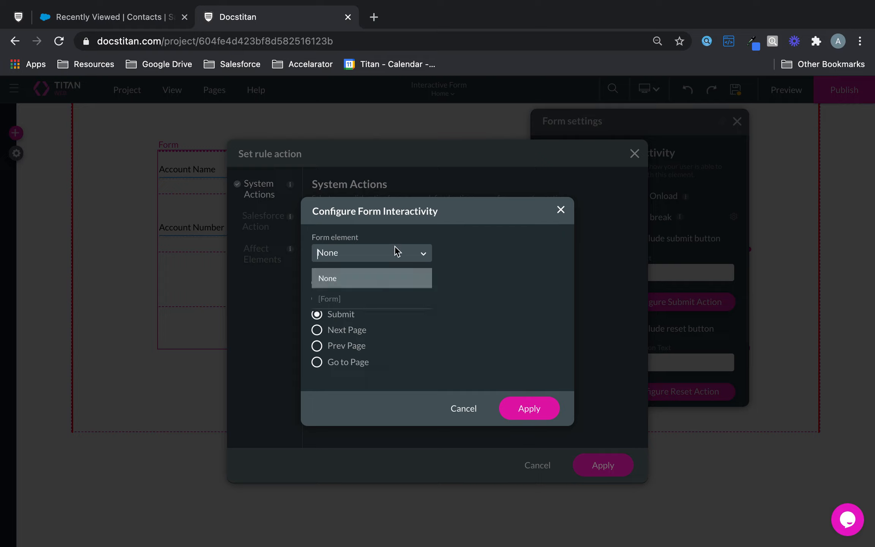
{"action": "left_click", "coordinate": [353, 300]}
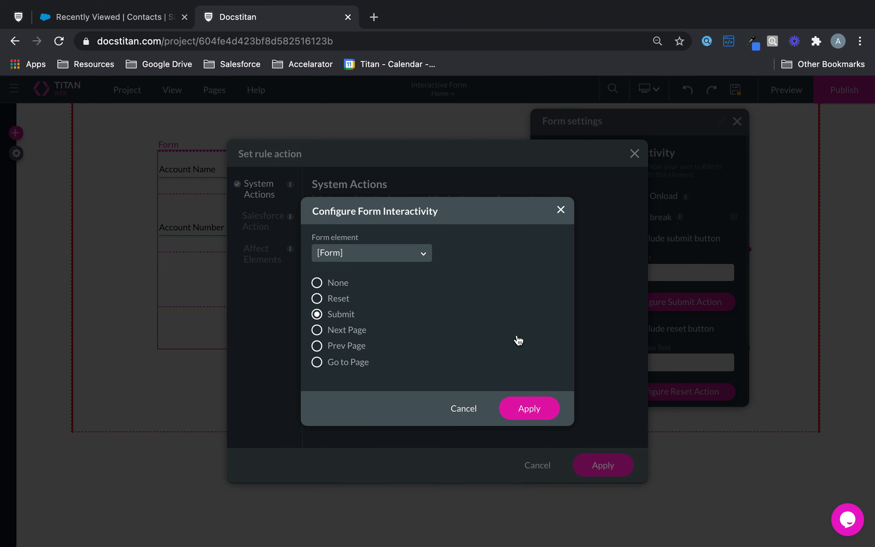
{"action": "left_click", "coordinate": [529, 408]}
Bring up the Salesforce Integration setup from the Salesforce Action options.
{"action": "left_click", "coordinate": [255, 222]}
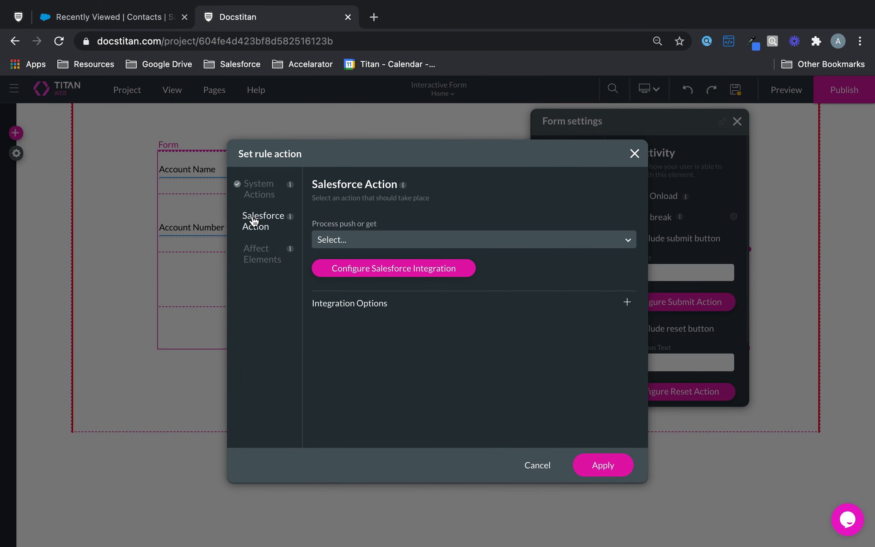
{"action": "left_click", "coordinate": [408, 239]}
{"action": "left_click", "coordinate": [417, 197]}
{"action": "left_click", "coordinate": [451, 270]}
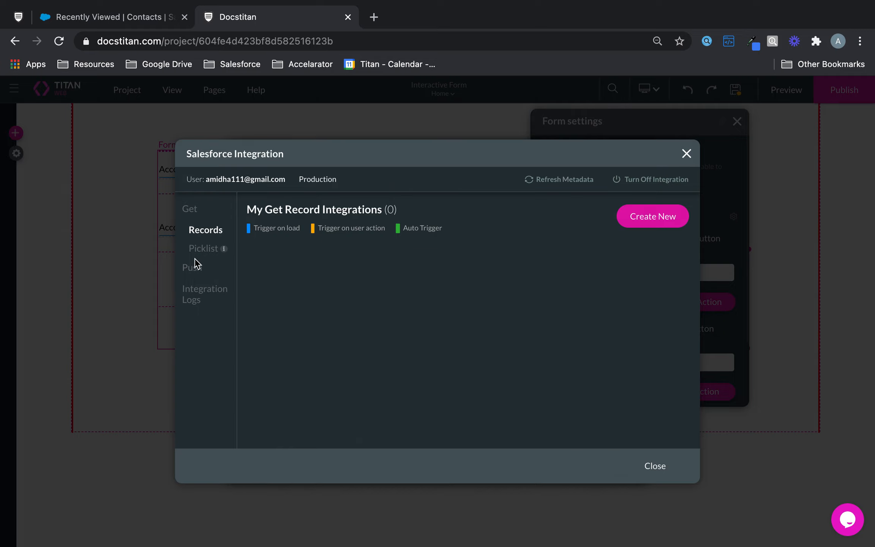
Replace the old Account push integration with a new one creating Salesforce Account records.
{"action": "left_click", "coordinate": [192, 271]}
{"action": "left_click", "coordinate": [675, 260]}
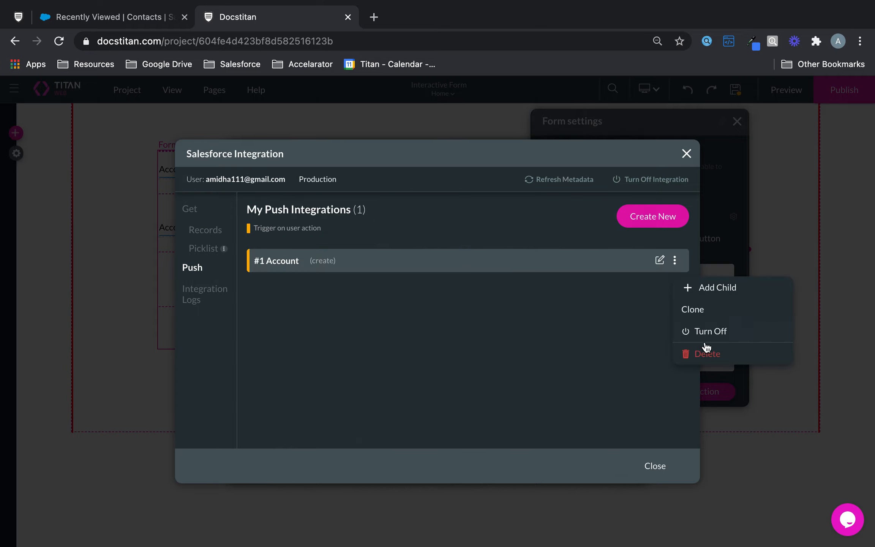
{"action": "left_click", "coordinate": [708, 352]}
{"action": "left_click", "coordinate": [652, 219]}
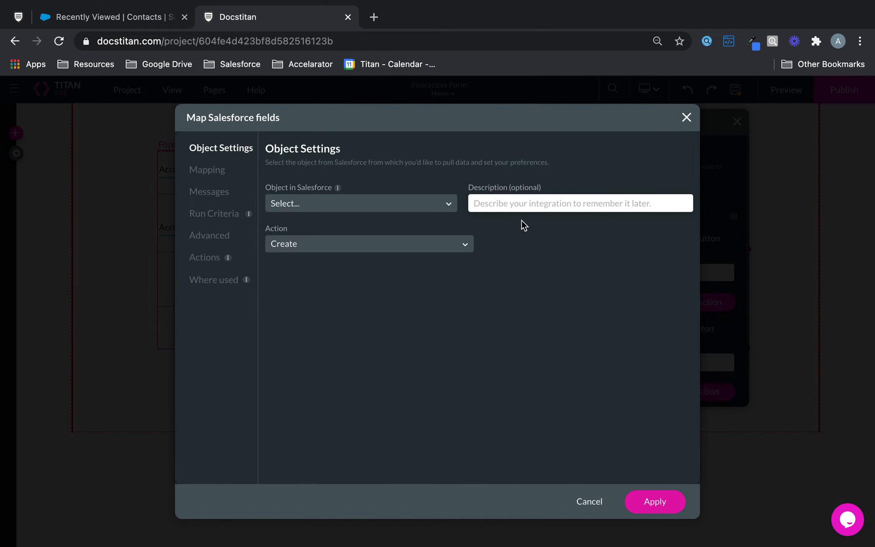
{"action": "left_click", "coordinate": [380, 251]}
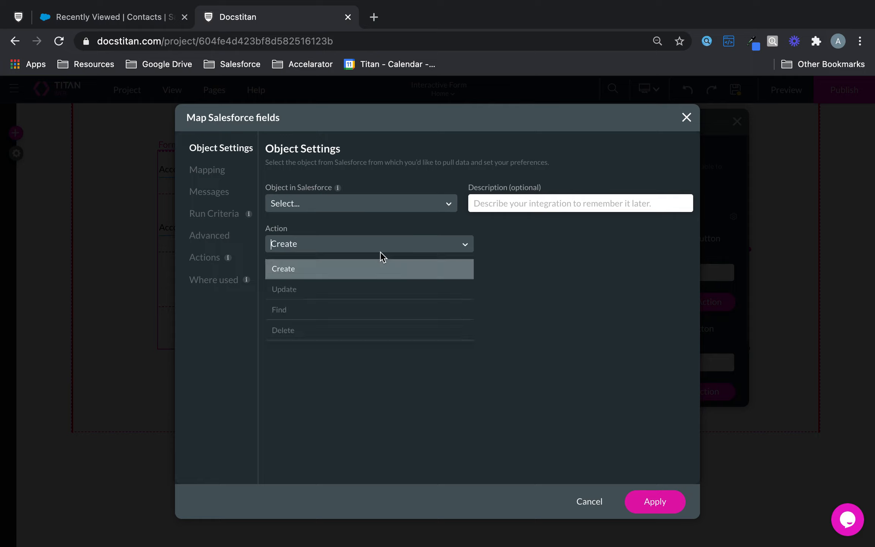
{"action": "left_click", "coordinate": [357, 205]}
{"action": "left_click", "coordinate": [321, 250]}
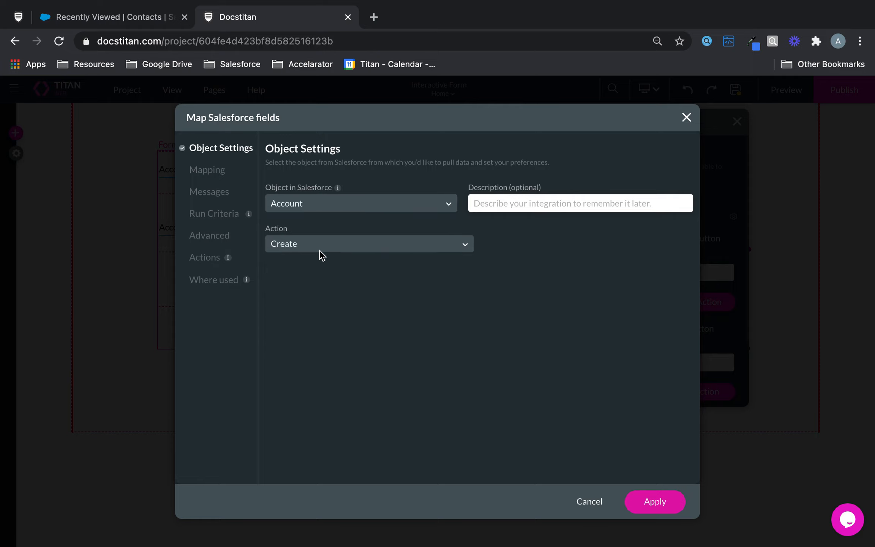
{"action": "left_click", "coordinate": [320, 248]}
{"action": "left_click", "coordinate": [547, 245]}
Map Salesforce Account Name and Account Number to the matching form fields and apply.
{"action": "left_click", "coordinate": [206, 174]}
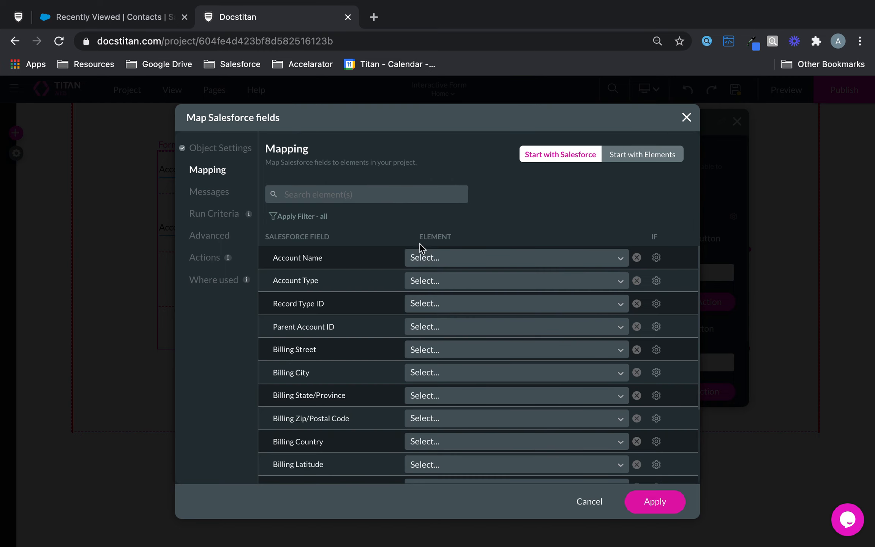
{"action": "left_click", "coordinate": [451, 260]}
{"action": "type", "text": "name"}
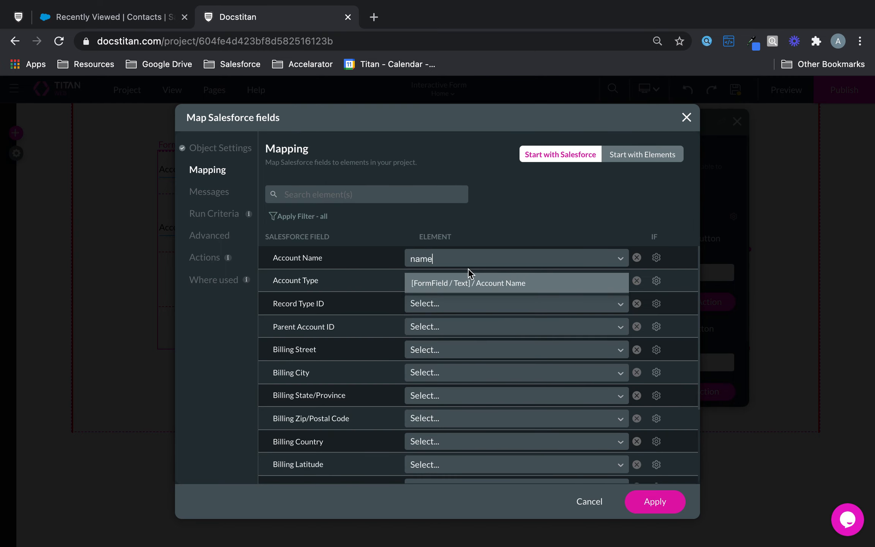
{"action": "left_click", "coordinate": [497, 287]}
{"action": "left_click", "coordinate": [498, 287]}
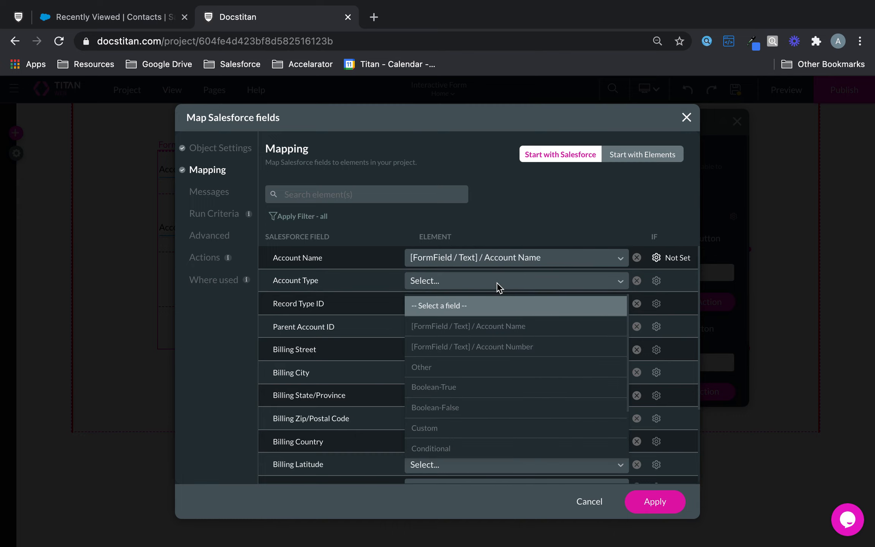
{"action": "type", "text": "typ"}
{"action": "key", "text": "BackSpace"}
{"action": "key", "text": "BackSpace"}
{"action": "key", "text": "BackSpace"}
{"action": "left_click", "coordinate": [292, 194]}
{"action": "type", "text": "num"}
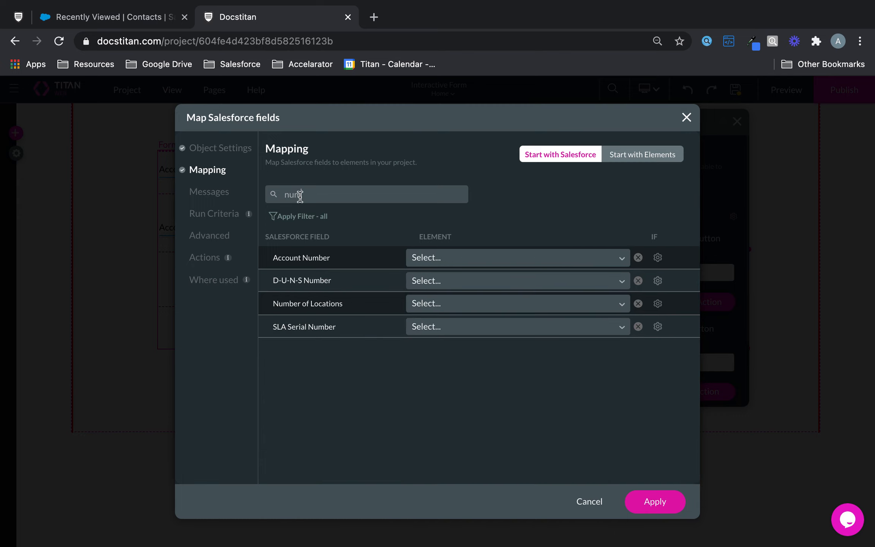
{"action": "left_click", "coordinate": [476, 258]}
{"action": "type", "text": "num"}
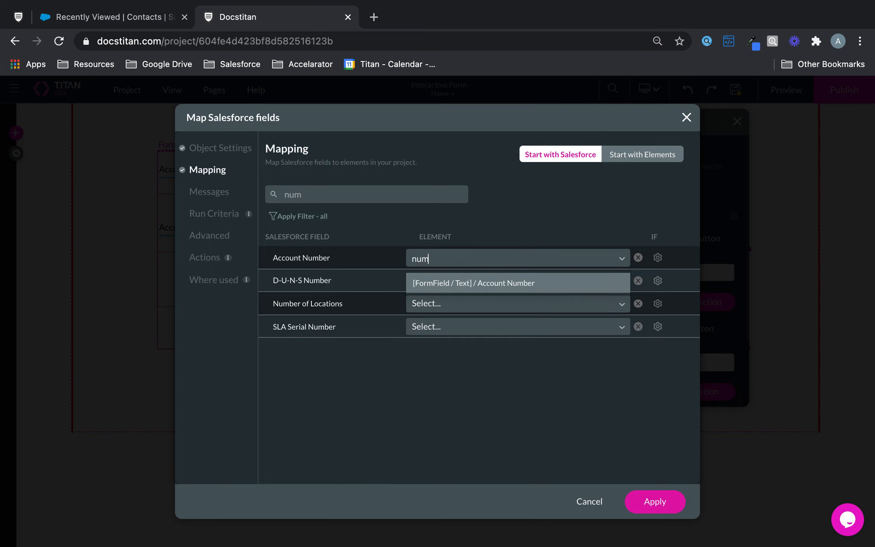
{"action": "left_click", "coordinate": [525, 295]}
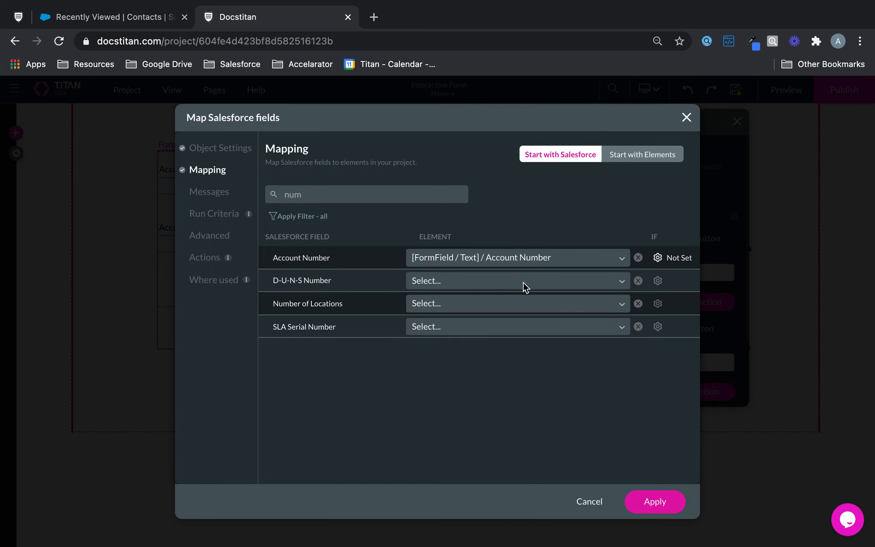
{"action": "left_click", "coordinate": [659, 499]}
{"action": "left_click", "coordinate": [658, 461]}
Choose #1 Account (create) as the submit action, confirm it, and launch the preview.
{"action": "left_click", "coordinate": [549, 243]}
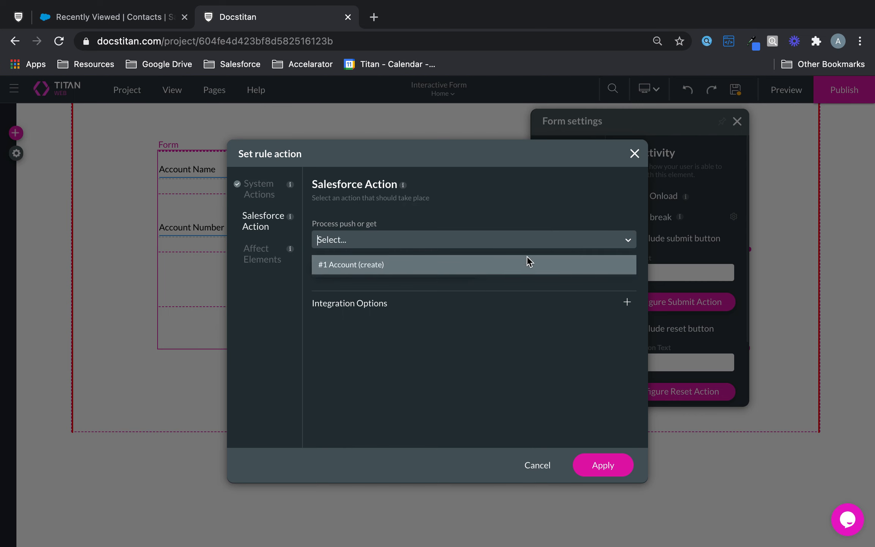
{"action": "left_click", "coordinate": [526, 258]}
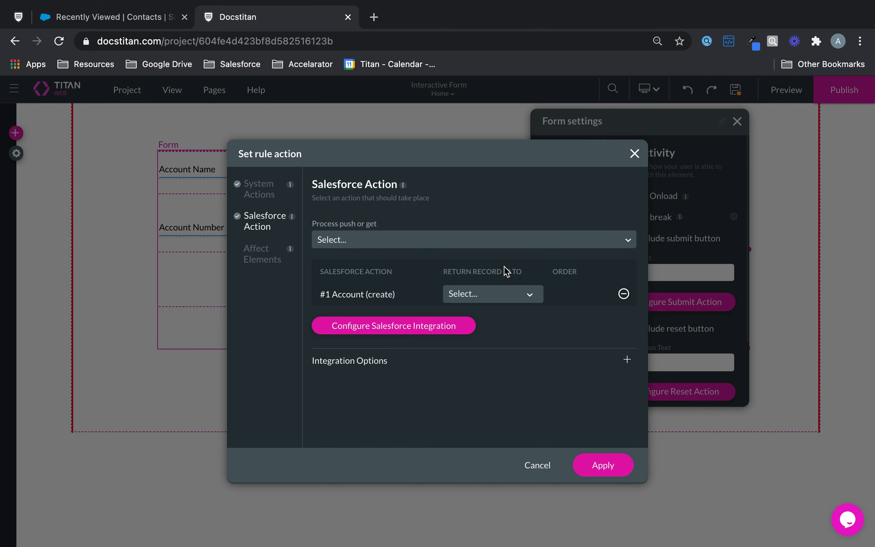
{"action": "left_click", "coordinate": [606, 470]}
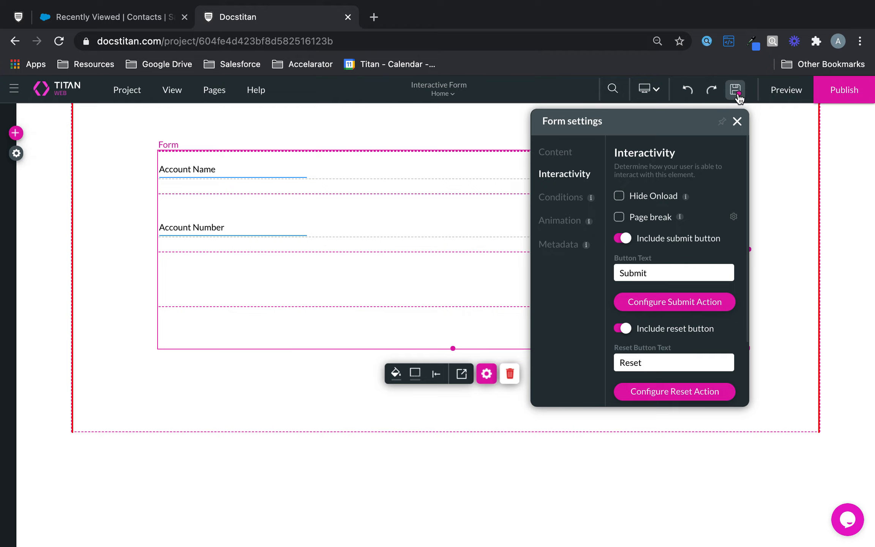
{"action": "left_click", "coordinate": [782, 100]}
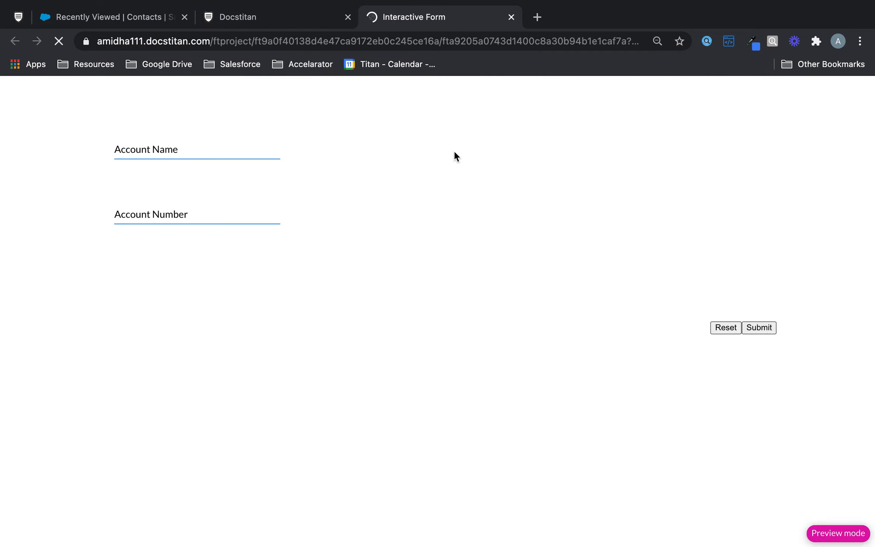
Submit the preview with Account Name 'Interactive Form' and number 123456789, then dismiss the error.
{"action": "left_click", "coordinate": [159, 148]}
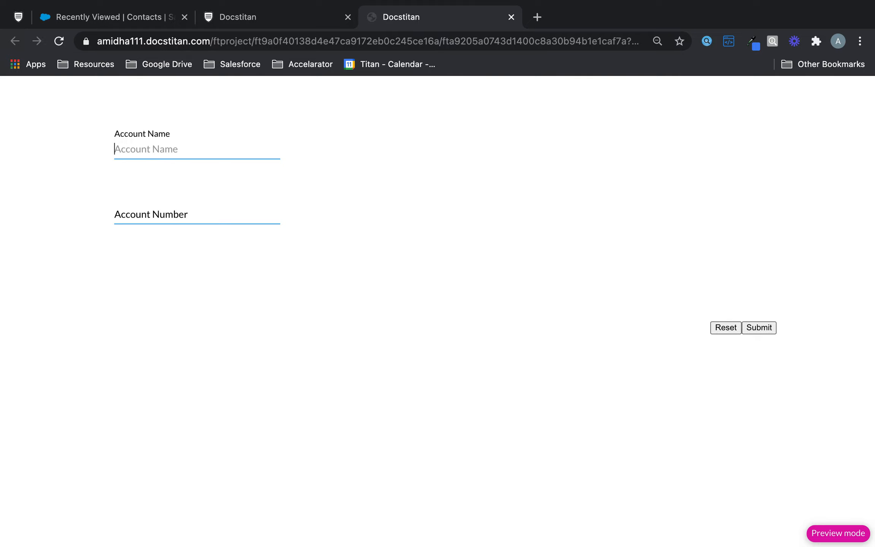
{"action": "type", "text": "Interactive Form"}
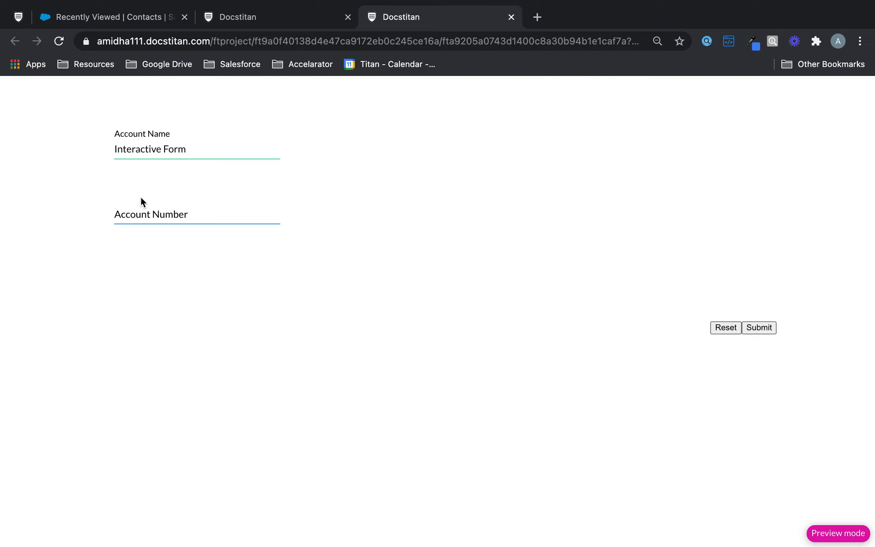
{"action": "left_click", "coordinate": [141, 201]}
{"action": "type", "text": "123456789"}
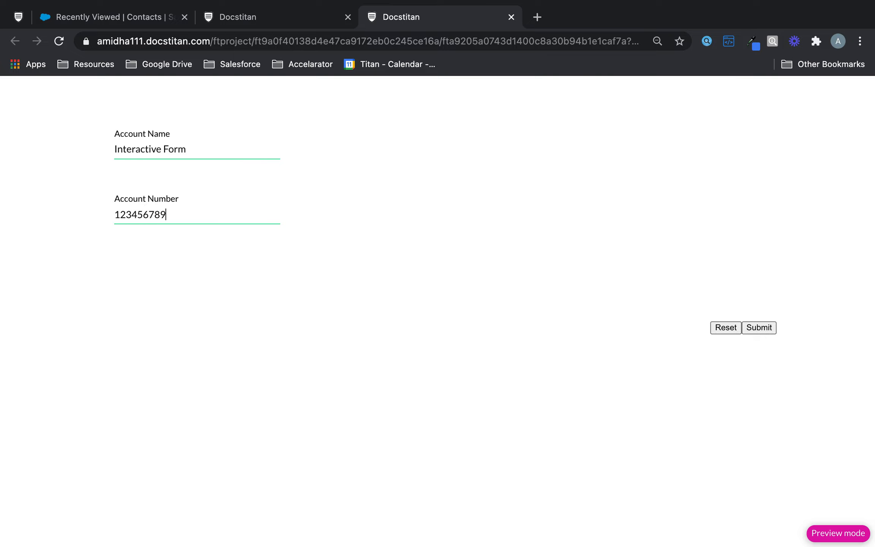
{"action": "left_click", "coordinate": [756, 328]}
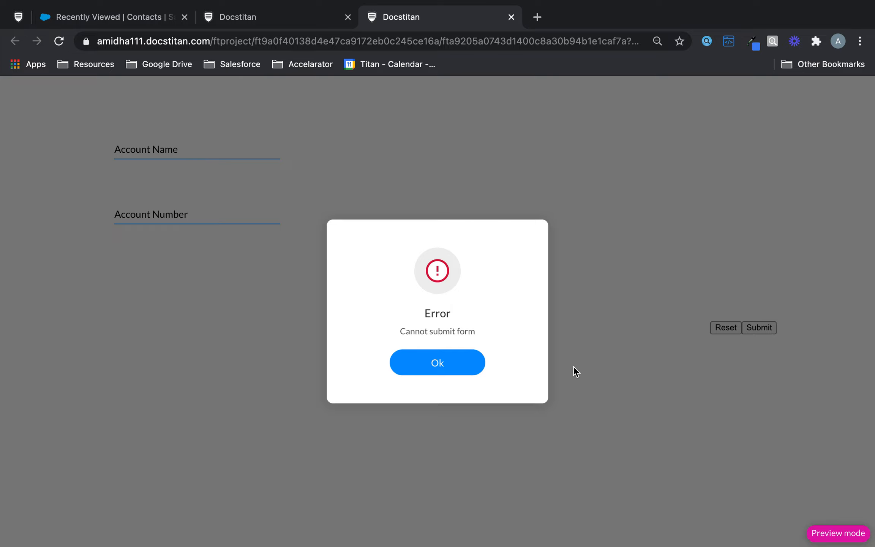
{"action": "left_click", "coordinate": [452, 364]}
Read the Salesforce integration log showing Account create failed for a missing required Name field.
{"action": "left_click", "coordinate": [297, 15]}
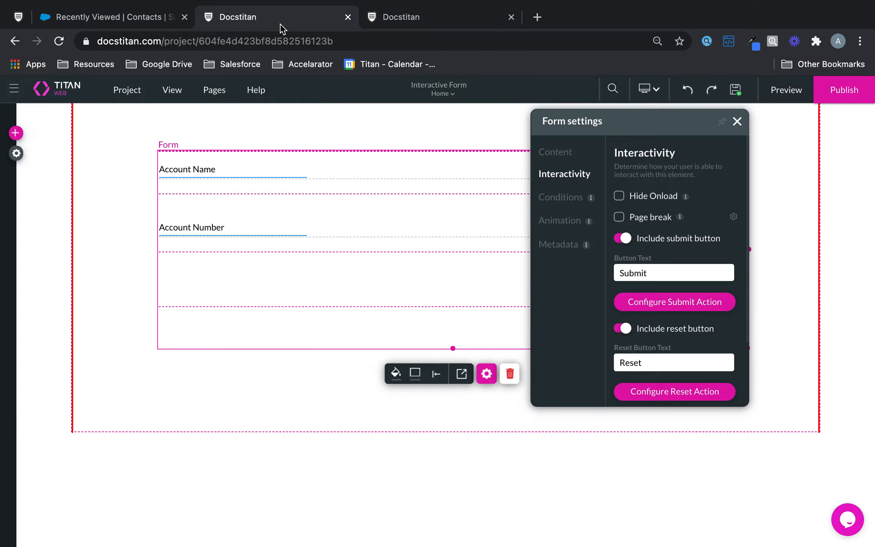
{"action": "left_click", "coordinate": [17, 155]}
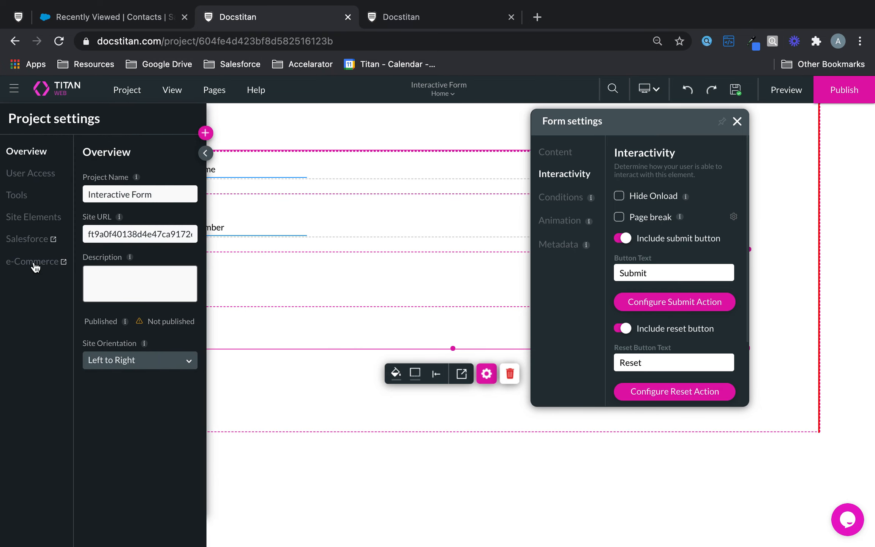
{"action": "left_click", "coordinate": [34, 239]}
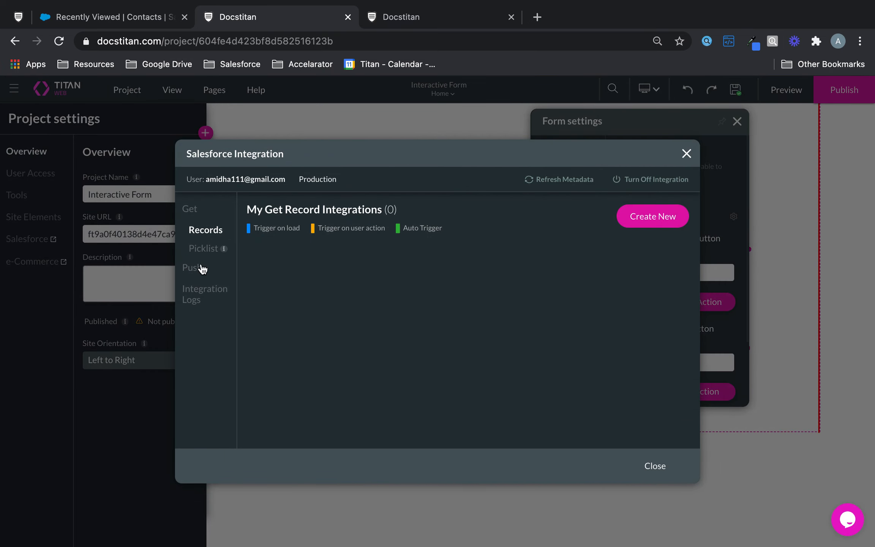
{"action": "left_click", "coordinate": [203, 298]}
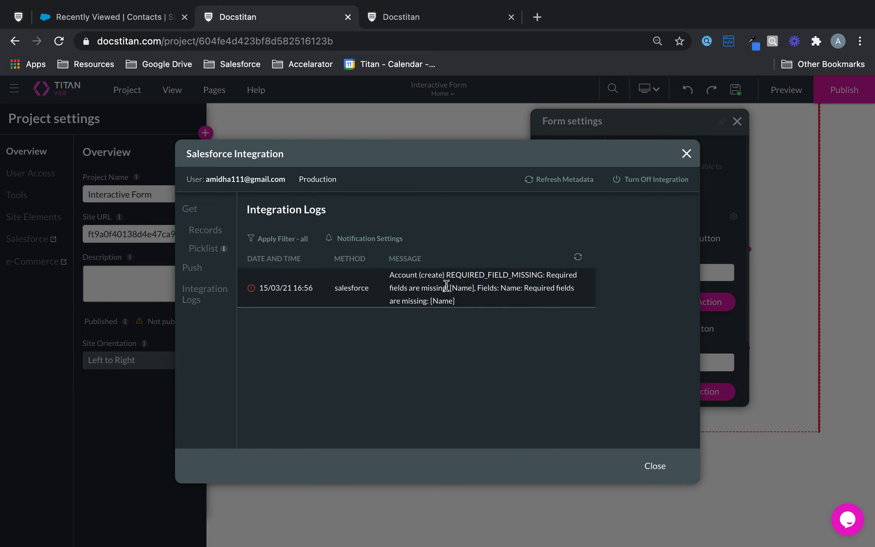
{"action": "left_click_drag", "start_coordinate": [447, 287], "coordinate": [520, 288]}
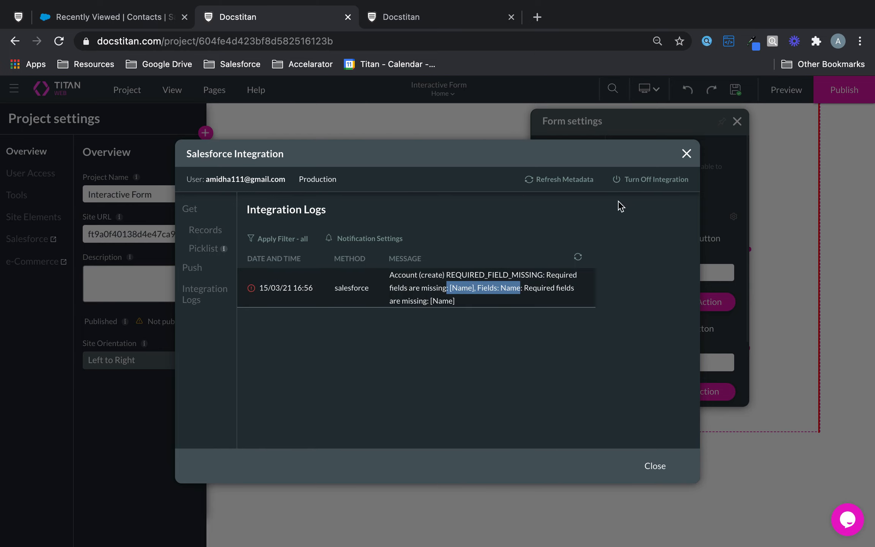
{"action": "left_click", "coordinate": [686, 154]}
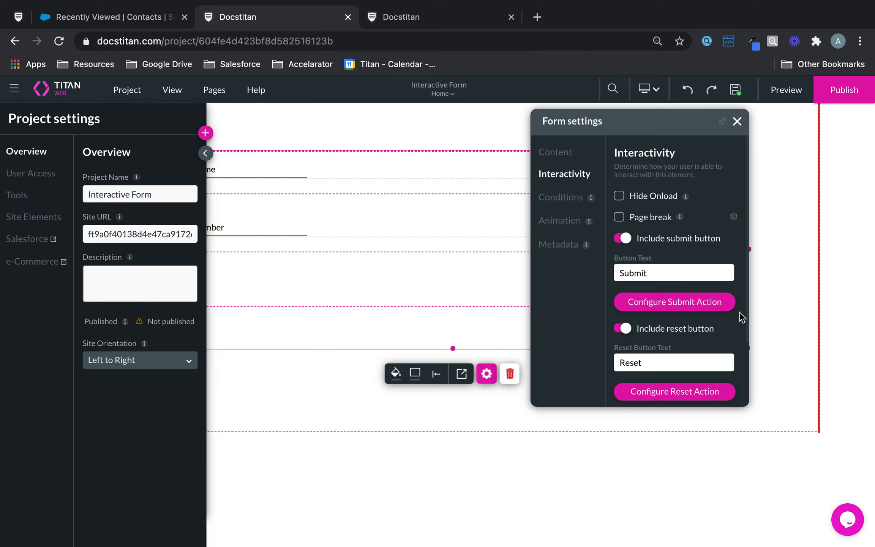
Inspect the error pop-up's icon, title and box in Customize Form Error Modal without changes.
{"action": "scroll", "coordinate": [697, 355], "scroll_direction": "down", "scroll_amount": 1}
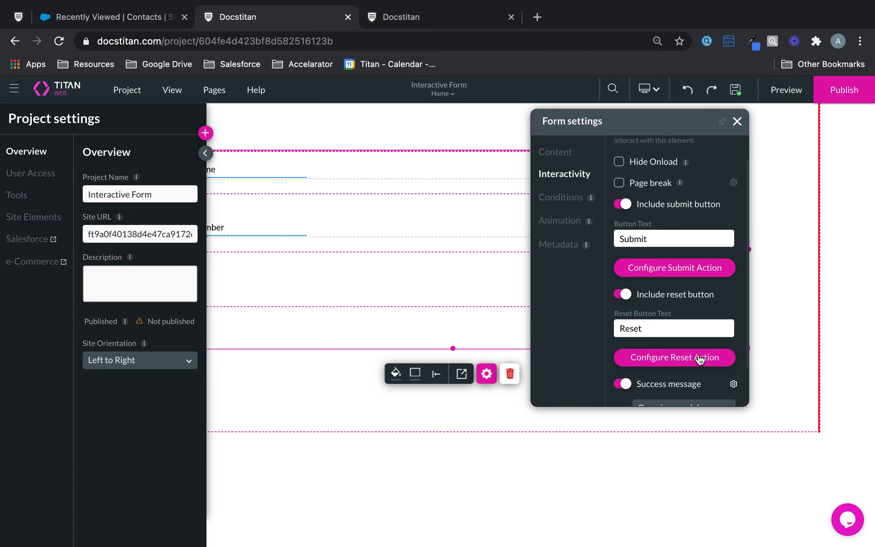
{"action": "scroll", "coordinate": [691, 296], "scroll_direction": "down", "scroll_amount": 1}
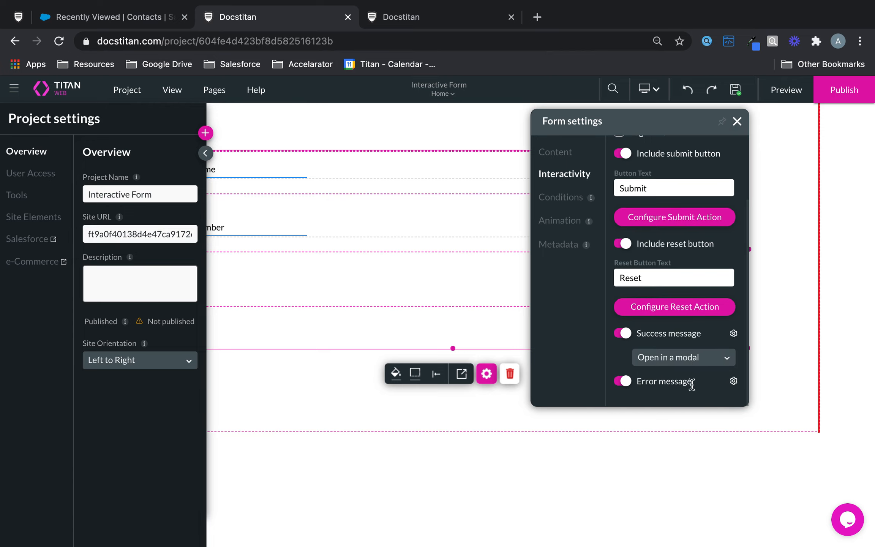
{"action": "left_click", "coordinate": [734, 380]}
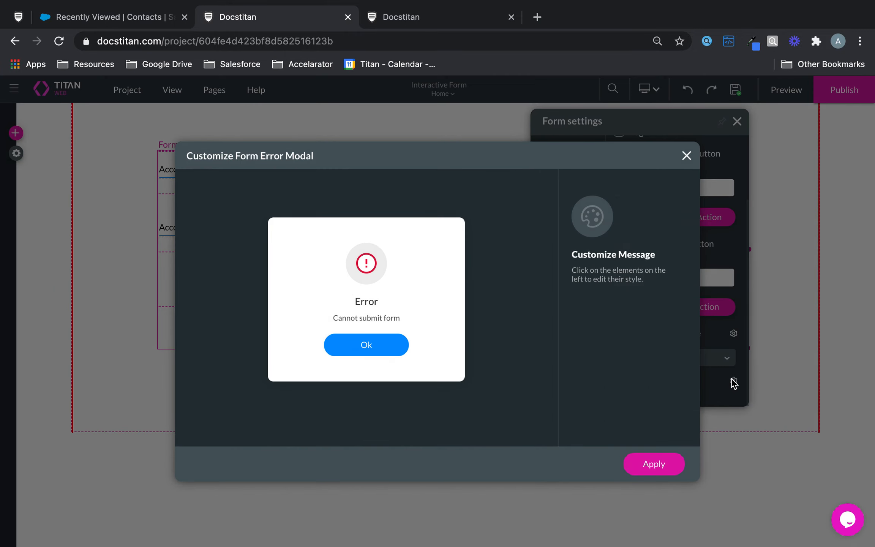
{"action": "left_click", "coordinate": [379, 264]}
{"action": "left_click", "coordinate": [374, 301]}
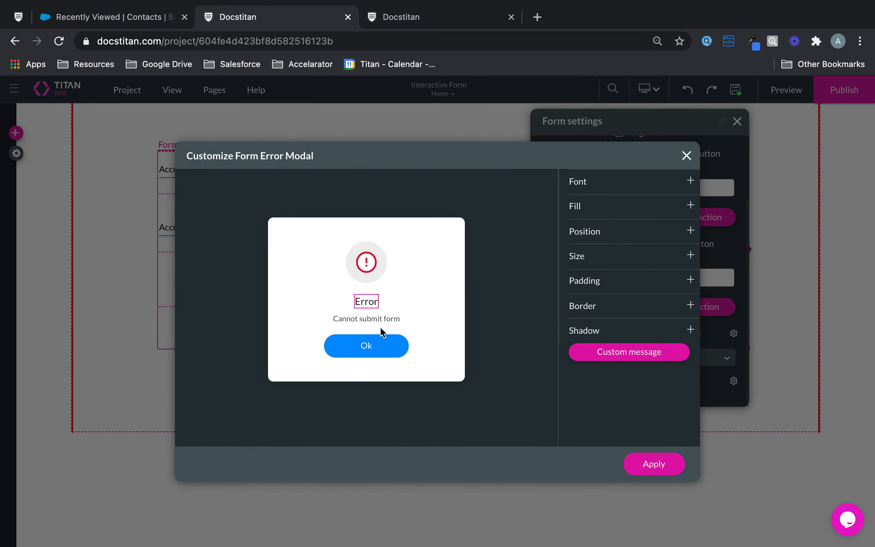
{"action": "left_click", "coordinate": [379, 328]}
{"action": "left_click", "coordinate": [686, 155]}
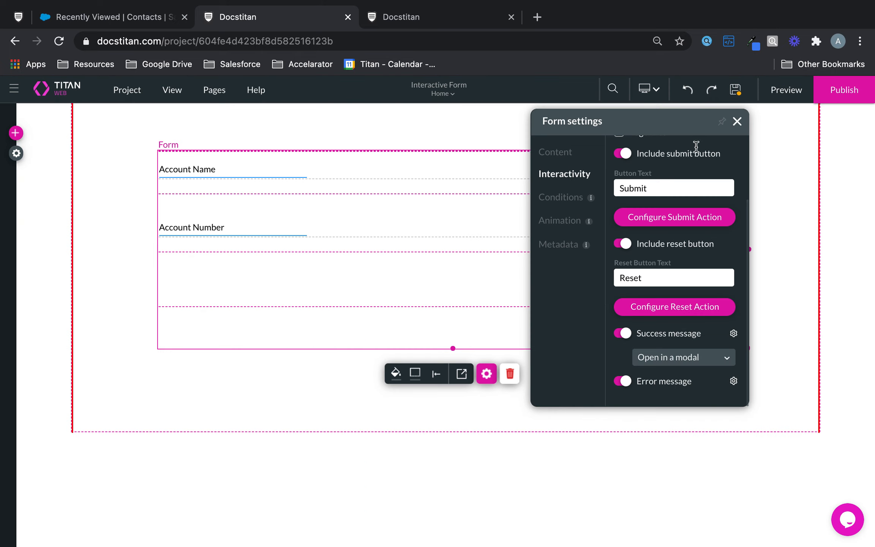
Return to the submit action's Salesforce integration and edit the #1 Account push.
{"action": "left_click", "coordinate": [736, 121]}
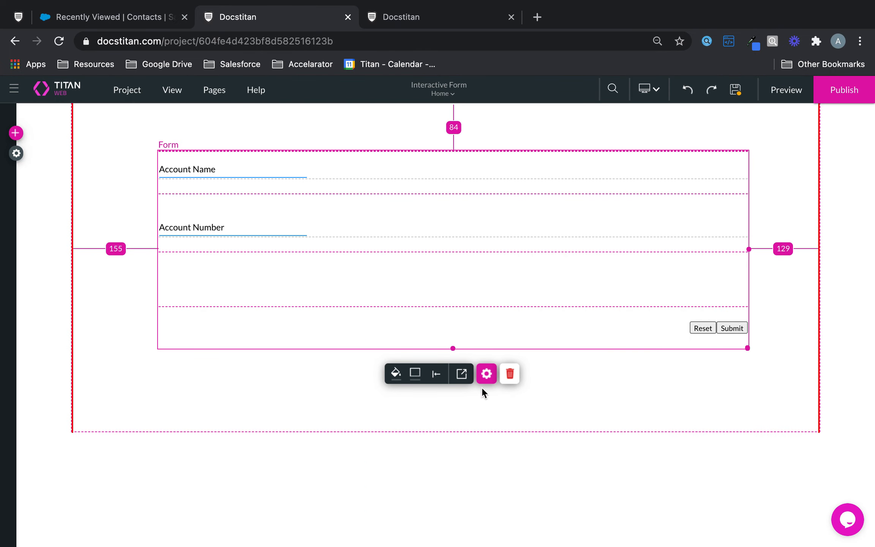
{"action": "left_click", "coordinate": [487, 374]}
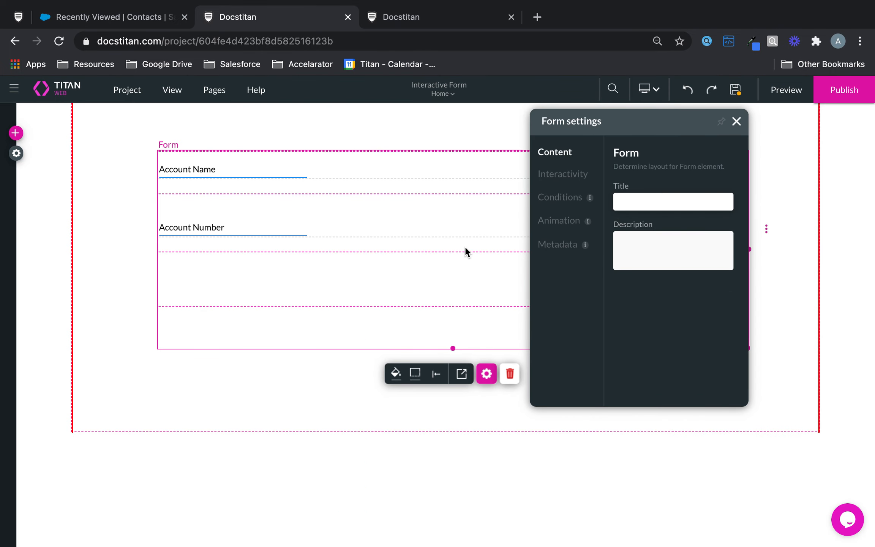
{"action": "left_click", "coordinate": [567, 174]}
{"action": "left_click", "coordinate": [696, 304]}
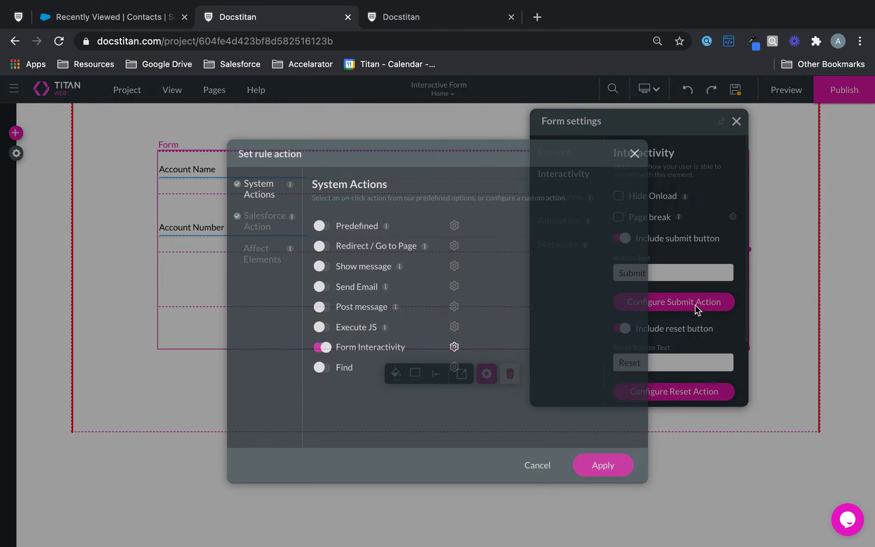
{"action": "left_click", "coordinate": [260, 214]}
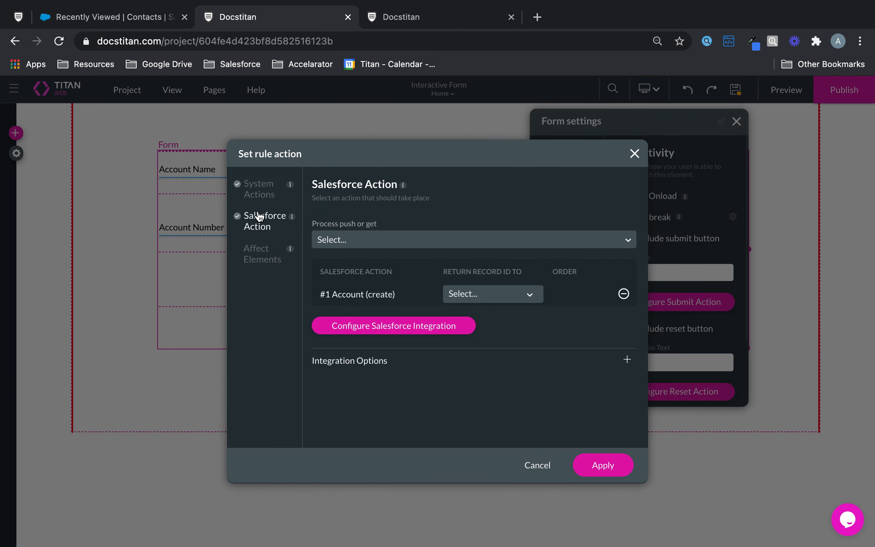
{"action": "left_click", "coordinate": [431, 330]}
{"action": "left_click", "coordinate": [197, 268]}
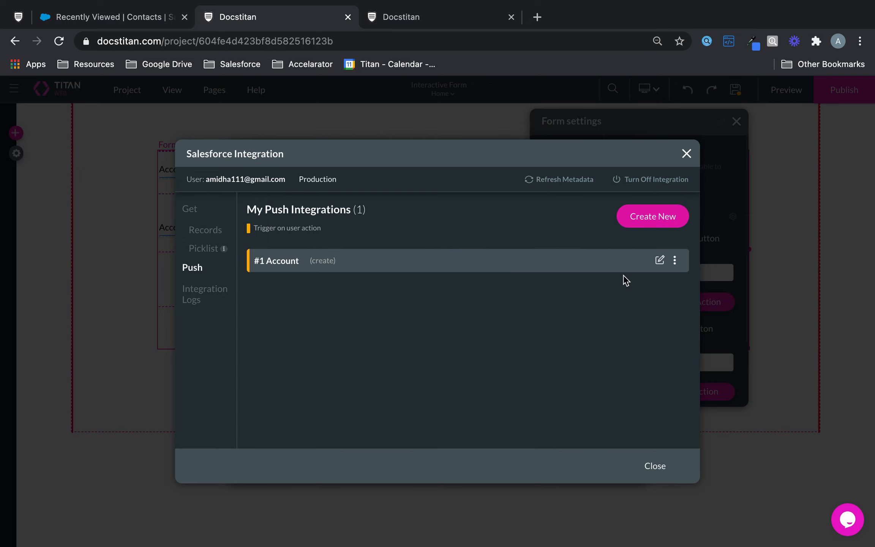
{"action": "left_click", "coordinate": [659, 260]}
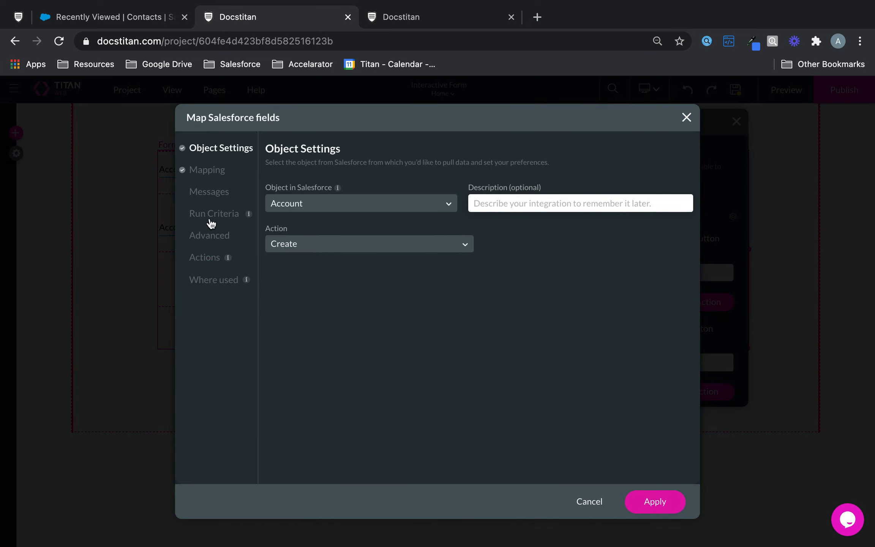
Keep Account Name mapped, map Account Number to its form field, and apply.
{"action": "left_click", "coordinate": [216, 177]}
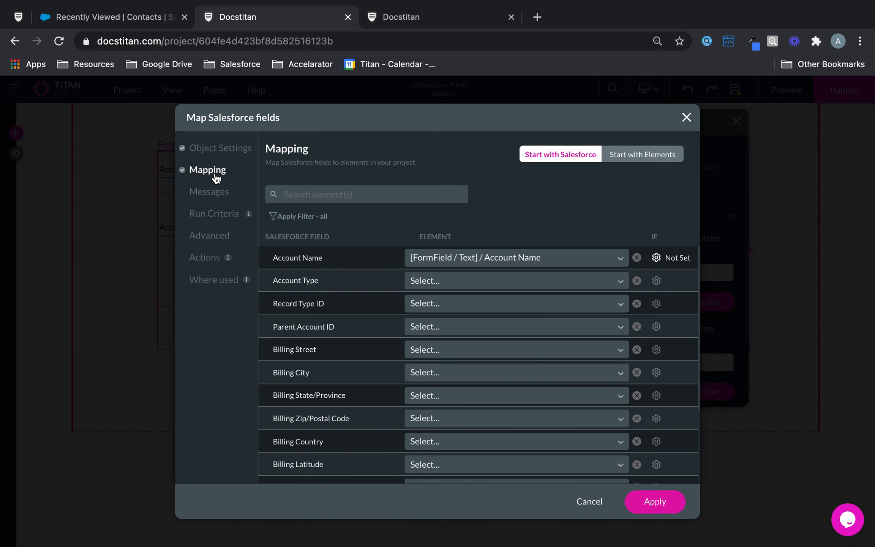
{"action": "left_click", "coordinate": [502, 258]}
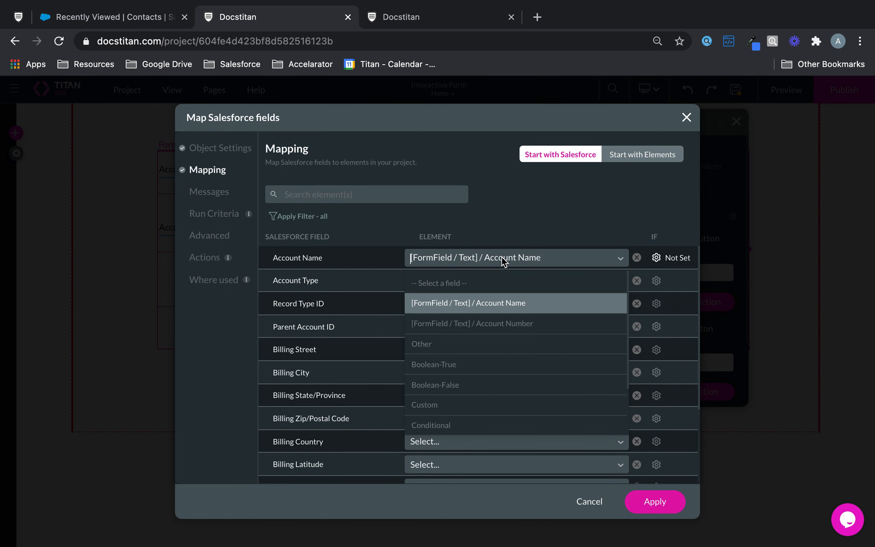
{"action": "left_click", "coordinate": [512, 307]}
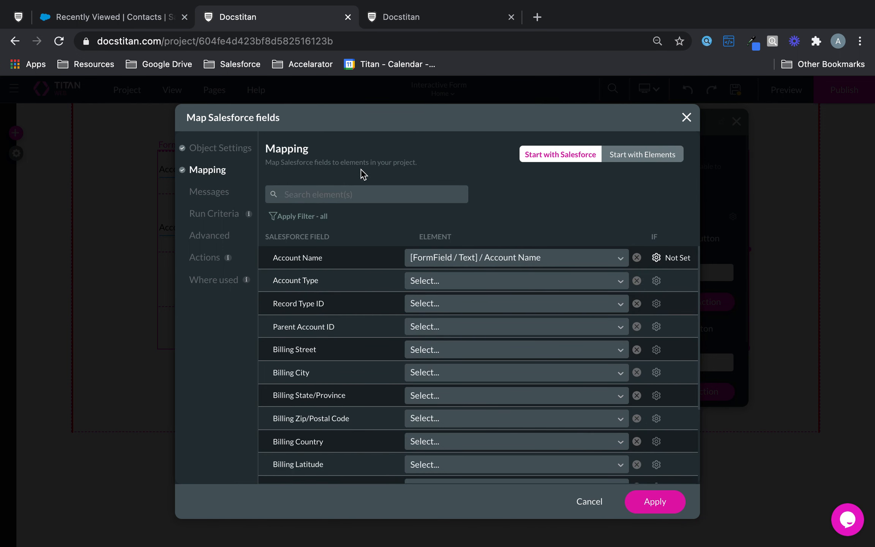
{"action": "left_click", "coordinate": [353, 194]}
{"action": "type", "text": "num"}
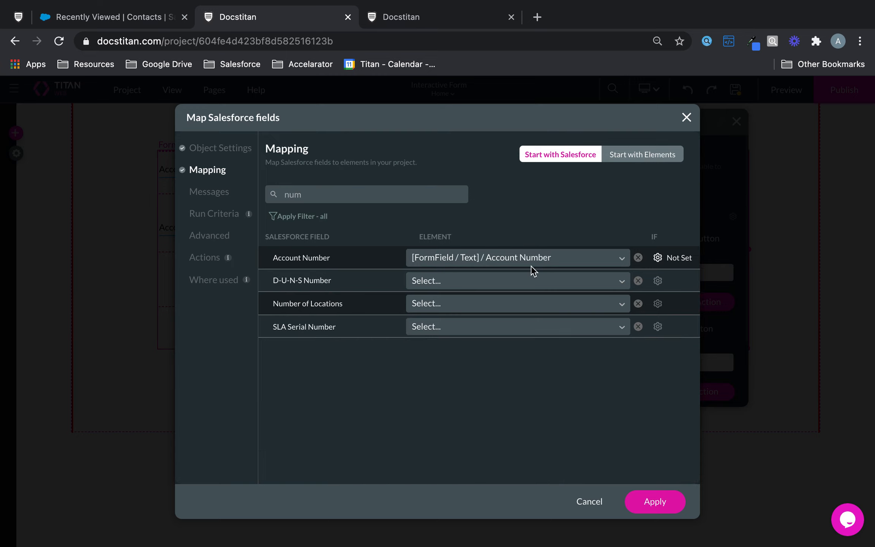
{"action": "left_click", "coordinate": [672, 497]}
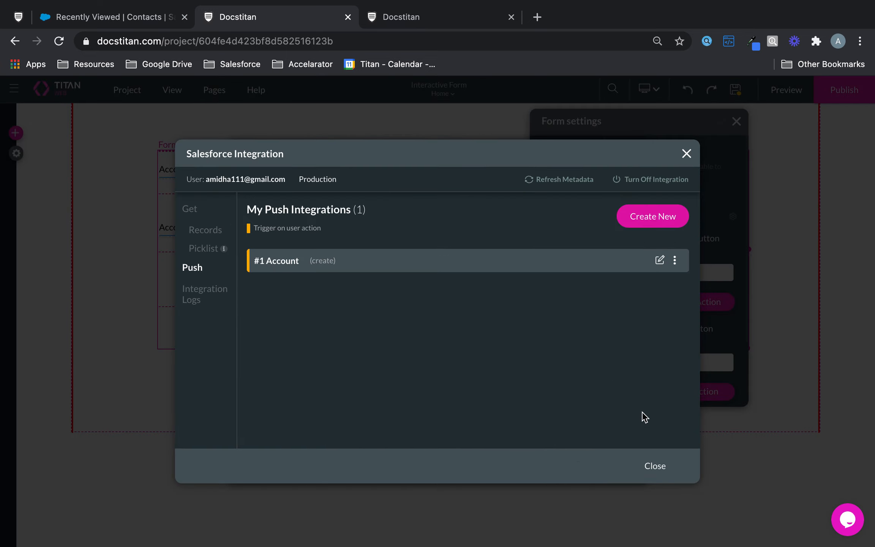
Switch off Form Interactivity in the submit rule, keeping #1 Account (create), and apply.
{"action": "left_click", "coordinate": [654, 464]}
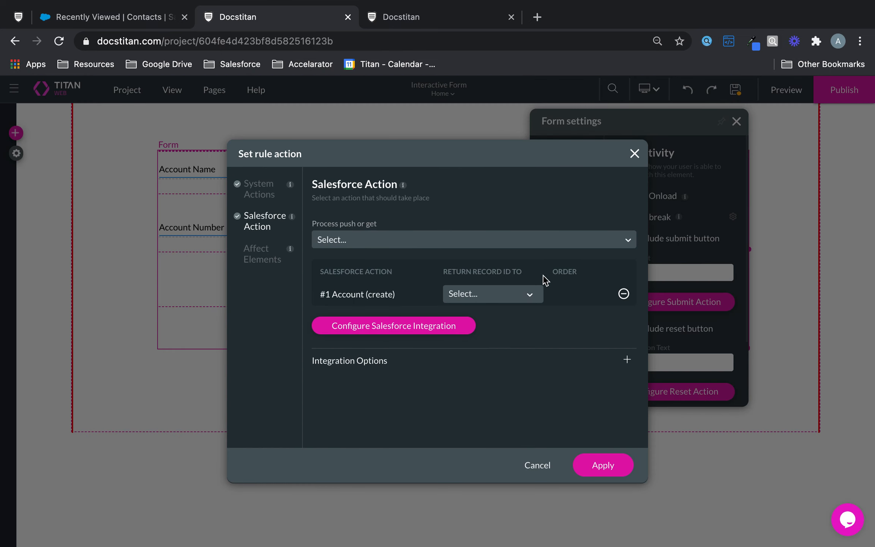
{"action": "left_click", "coordinate": [265, 189]}
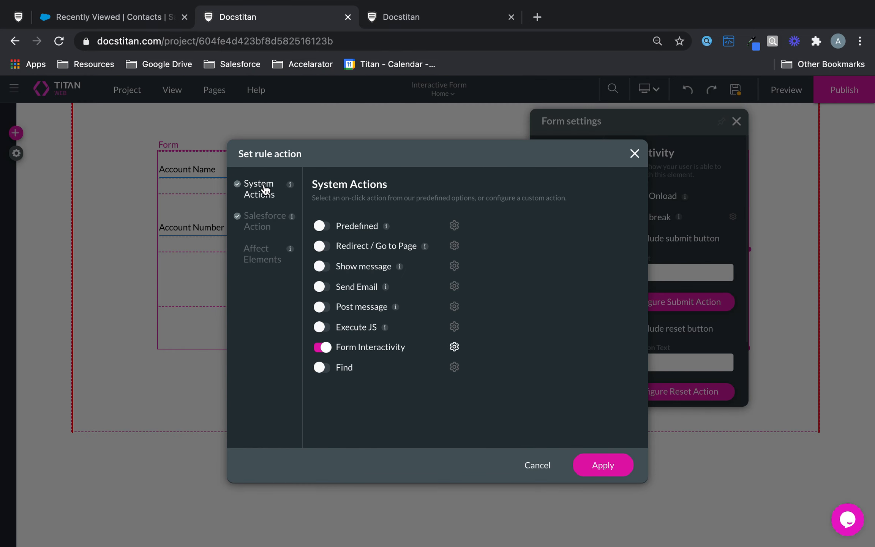
{"action": "left_click", "coordinate": [327, 349]}
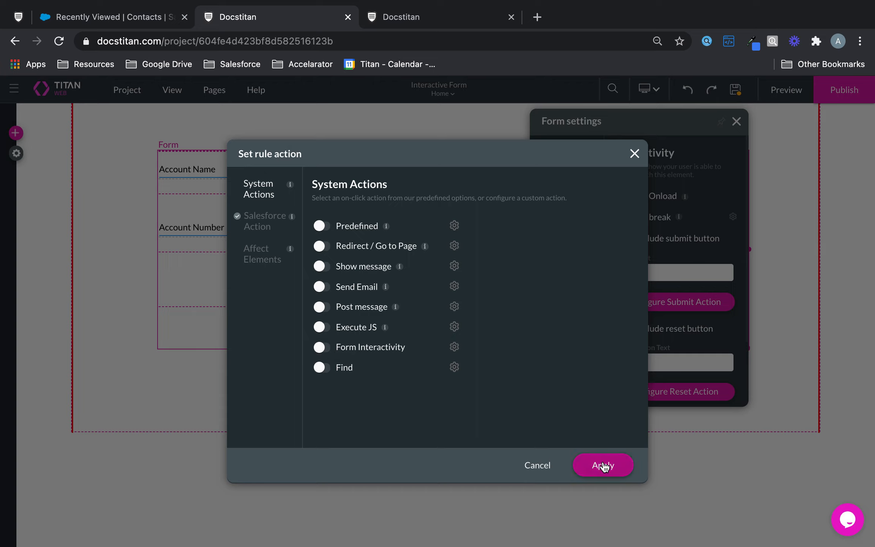
{"action": "left_click", "coordinate": [266, 224]}
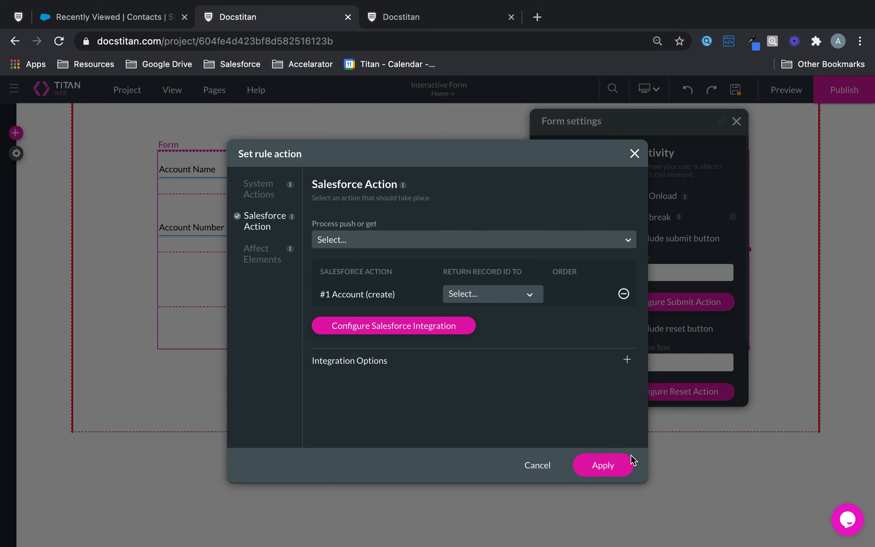
{"action": "left_click", "coordinate": [593, 469]}
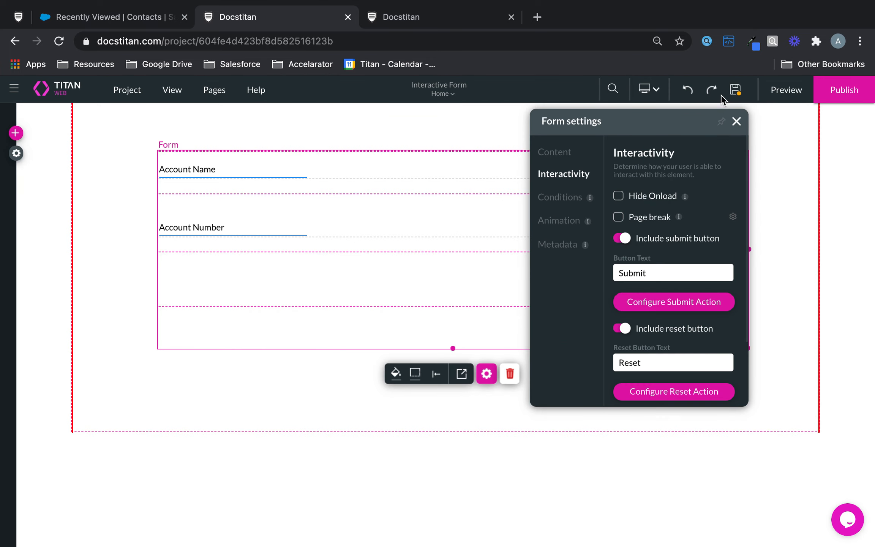
Submit a preview test entry with Account Name Interactive and Account Number 231232132.
{"action": "left_click", "coordinate": [791, 94]}
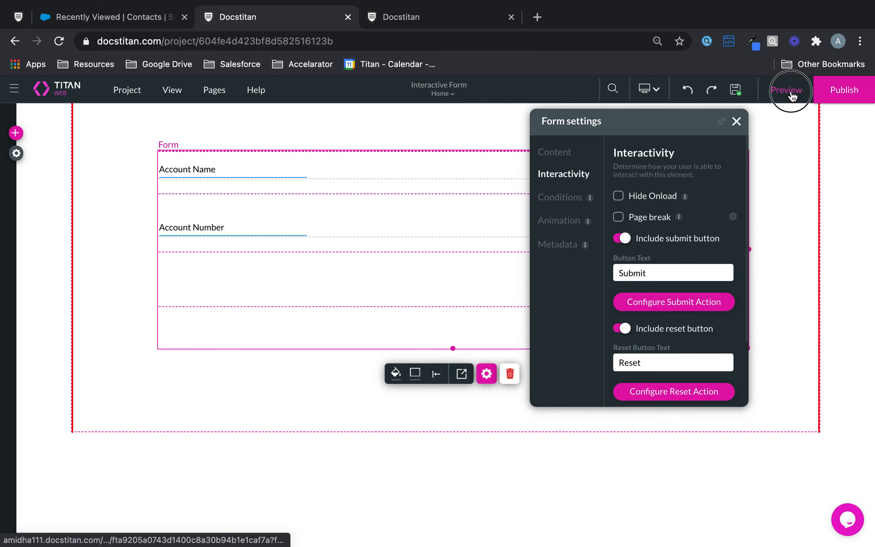
{"action": "left_click", "coordinate": [674, 16]}
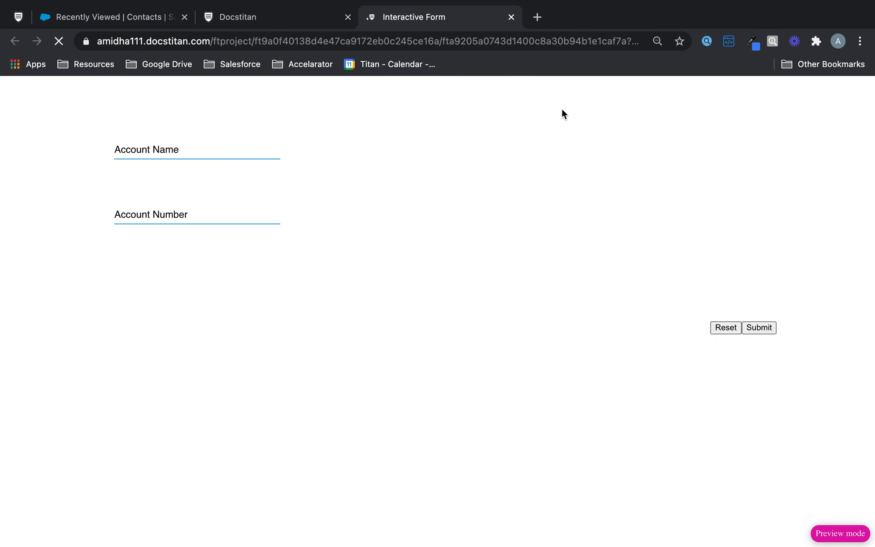
{"action": "left_click", "coordinate": [239, 152]}
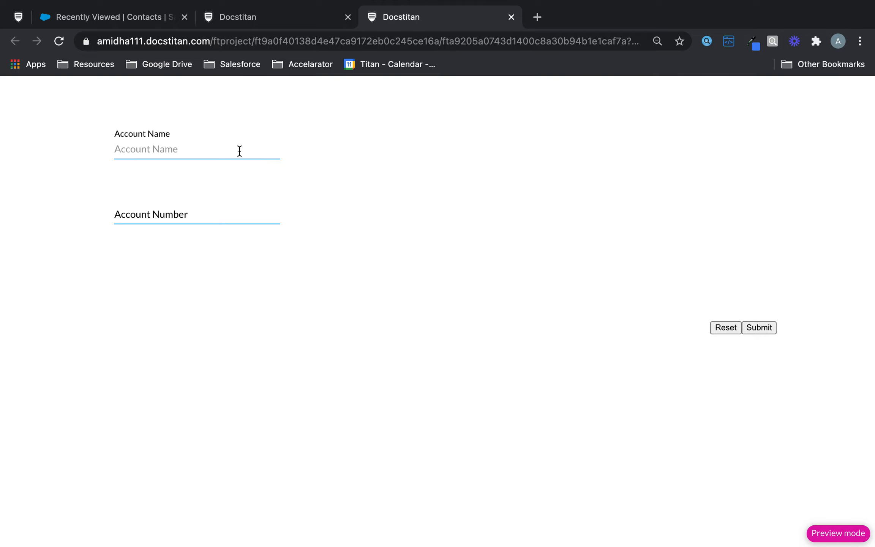
{"action": "type", "text": "Interactive"}
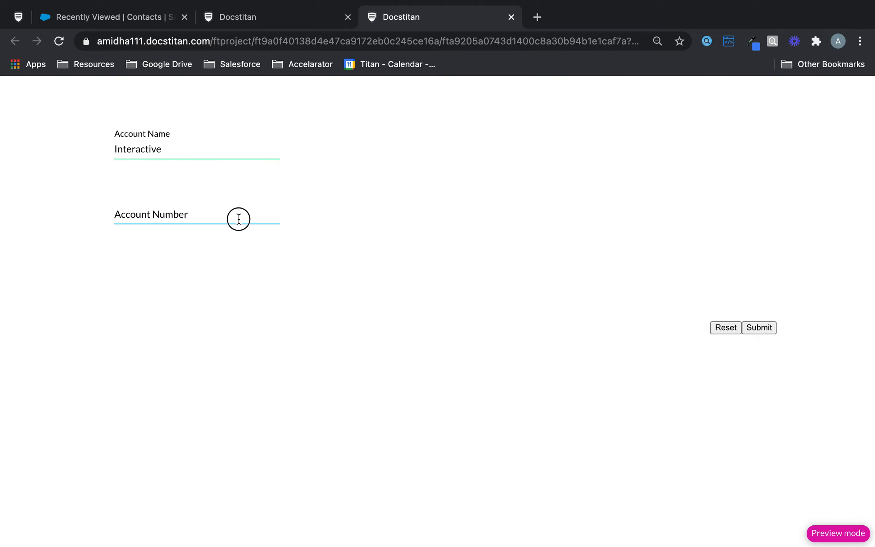
{"action": "left_click", "coordinate": [239, 219]}
{"action": "type", "text": "2§12§12§"}
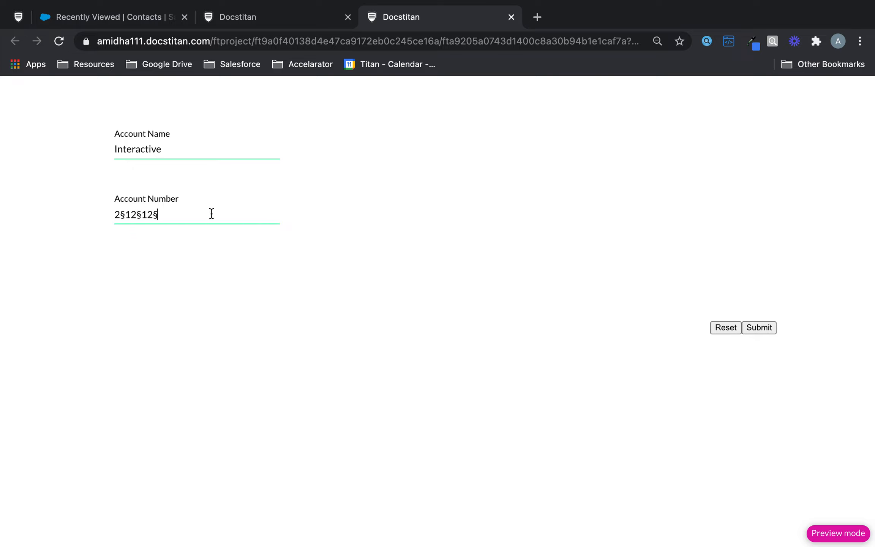
{"action": "left_click_drag", "start_coordinate": [212, 213], "coordinate": [100, 214]}
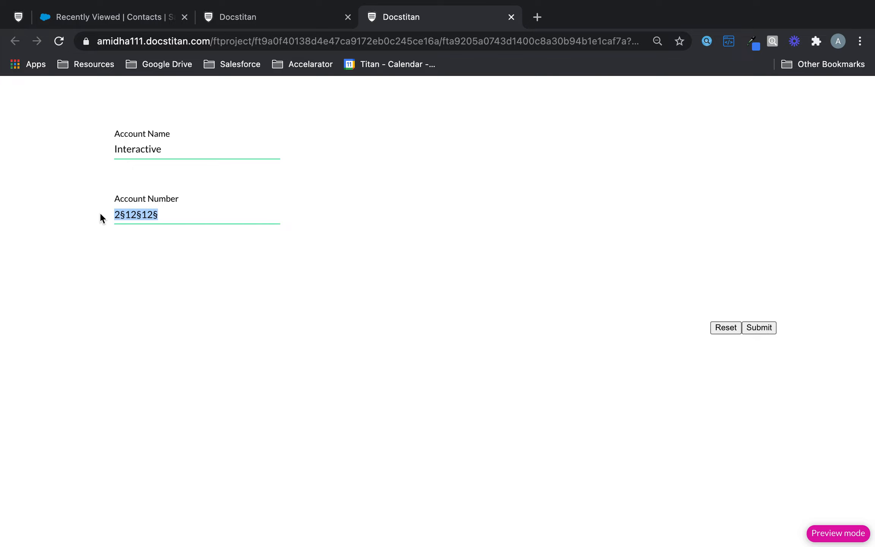
{"action": "type", "text": "231232132"}
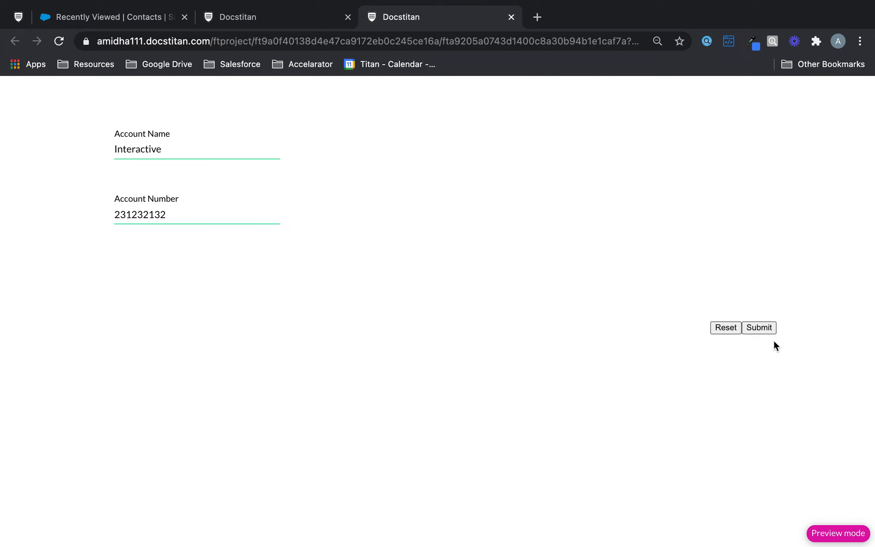
{"action": "left_click", "coordinate": [773, 327]}
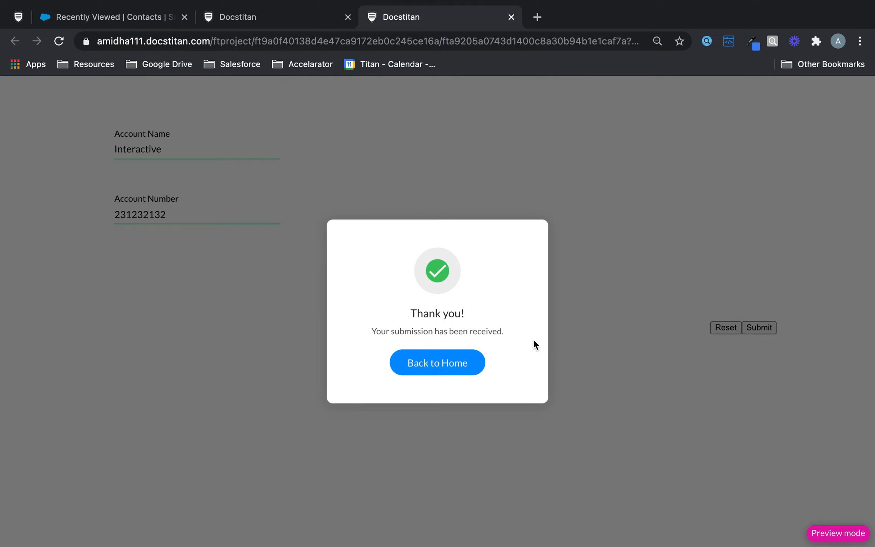
Check the Salesforce integration logs and open the newly created Interactive account record.
{"action": "left_click", "coordinate": [291, 22]}
{"action": "left_click", "coordinate": [22, 167]}
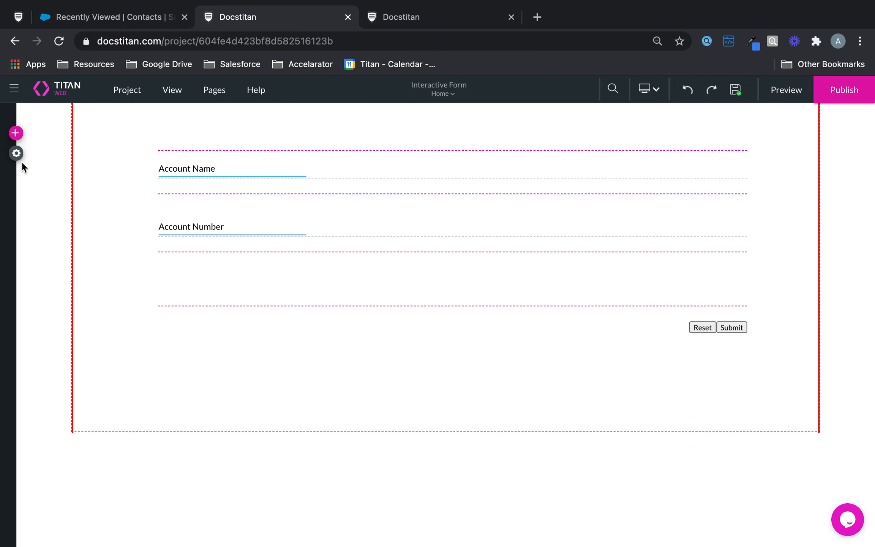
{"action": "left_click", "coordinate": [17, 153]}
{"action": "left_click", "coordinate": [38, 239]}
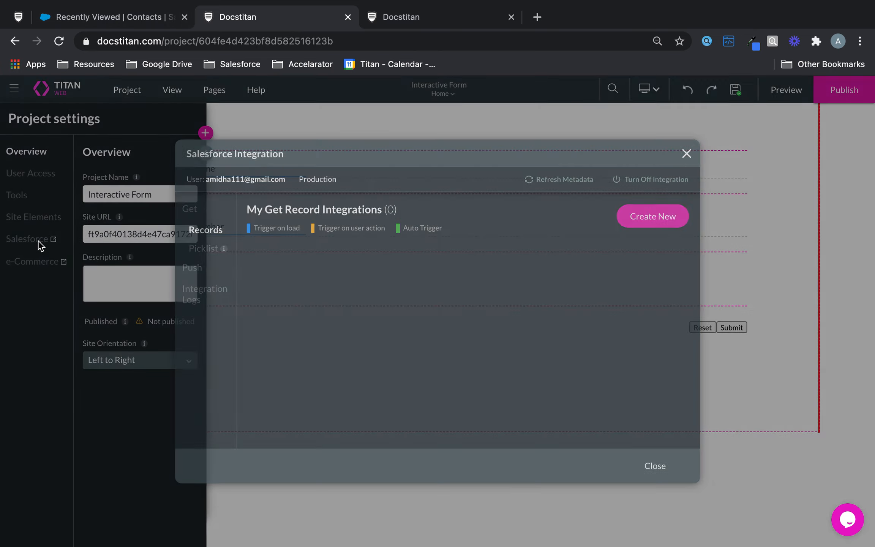
{"action": "left_click", "coordinate": [195, 299]}
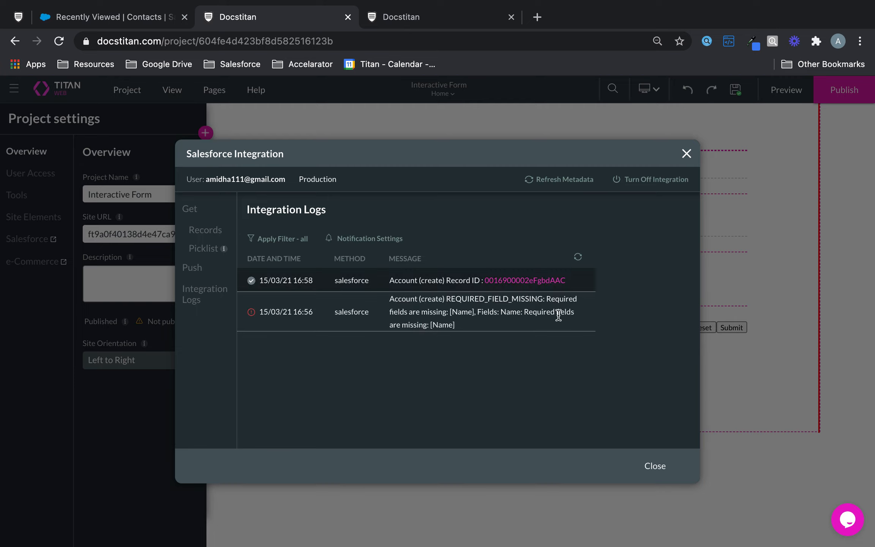
{"action": "left_click", "coordinate": [552, 284]}
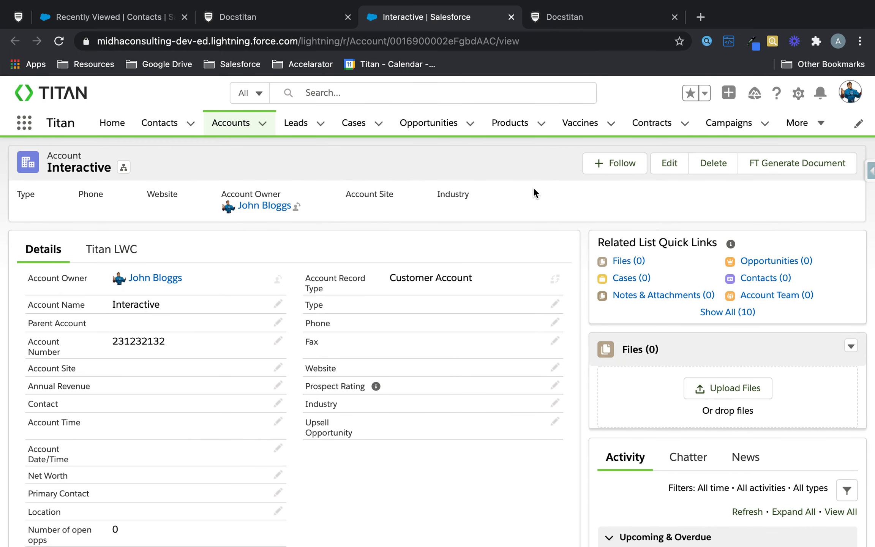
Review the Interactive account in Salesforce, then go back to Titan Web's integration logs.
{"action": "left_click", "coordinate": [296, 14]}
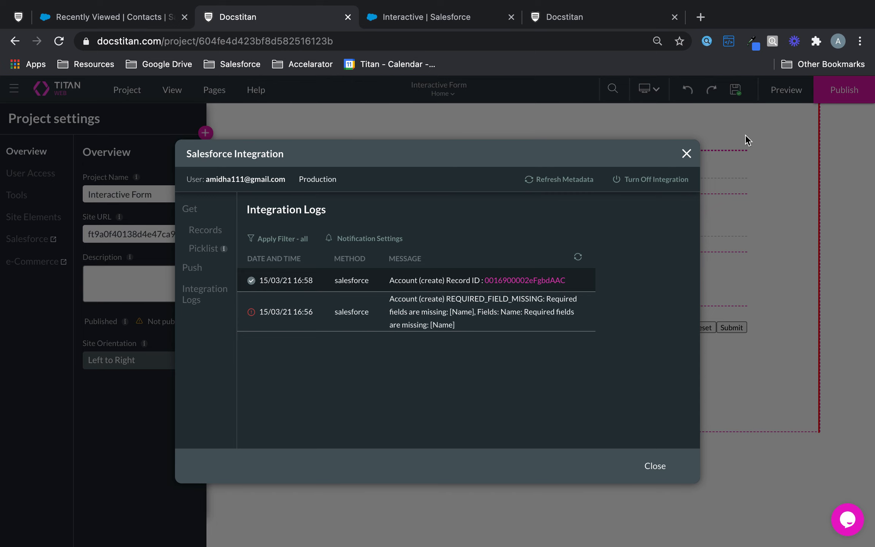
Close the project settings and turn on page breaks in the form's Interactivity settings.
{"action": "left_click", "coordinate": [687, 153]}
{"action": "left_click", "coordinate": [617, 208]}
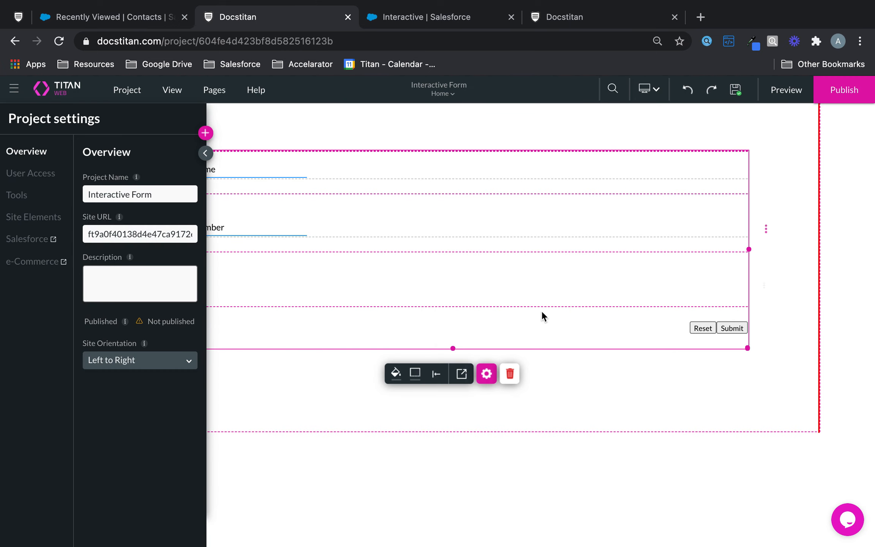
{"action": "left_click", "coordinate": [205, 153]}
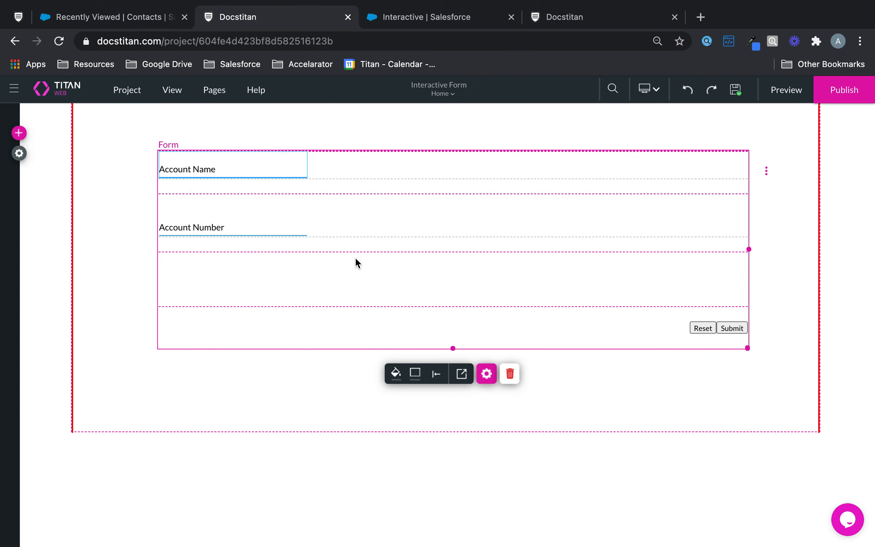
{"action": "left_click", "coordinate": [487, 374]}
{"action": "left_click", "coordinate": [579, 177]}
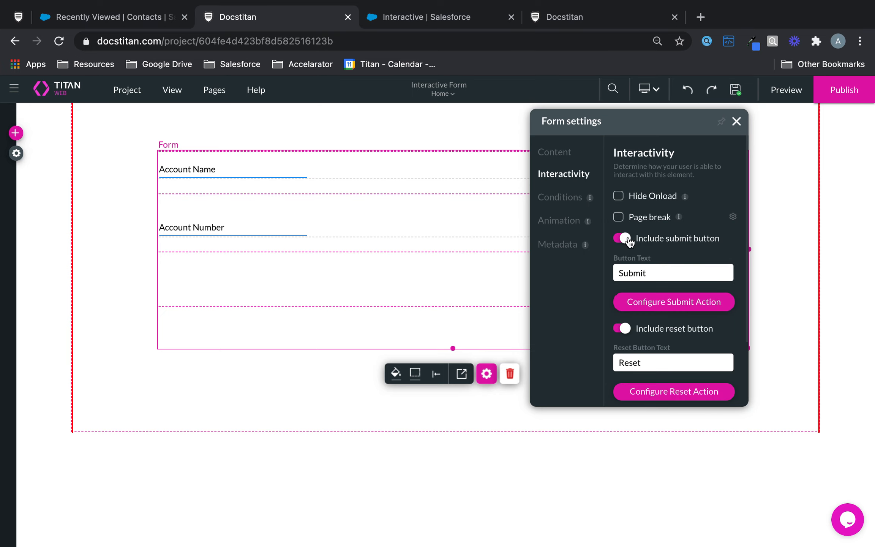
{"action": "left_click", "coordinate": [618, 218]}
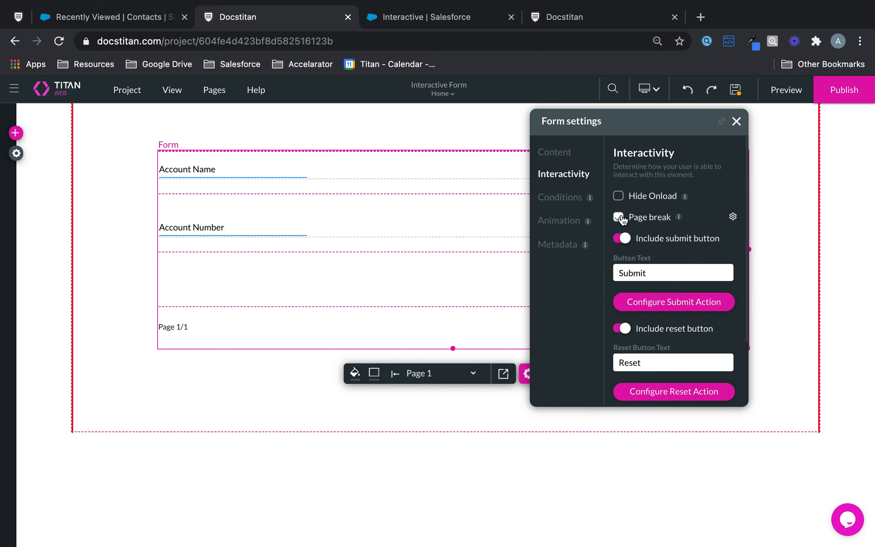
Clear the page break's Break Every value so the form has two pages.
{"action": "left_click", "coordinate": [733, 219]}
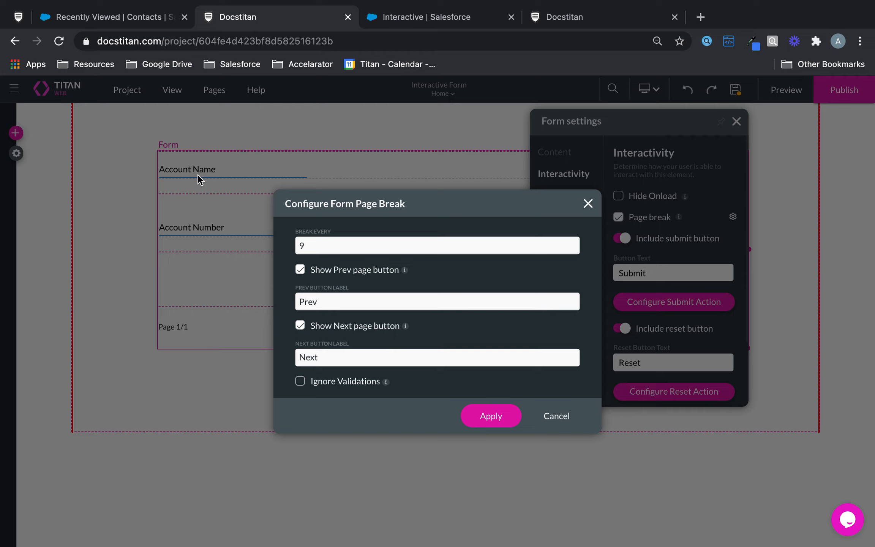
{"action": "left_click_drag", "start_coordinate": [475, 204], "coordinate": [626, 148]}
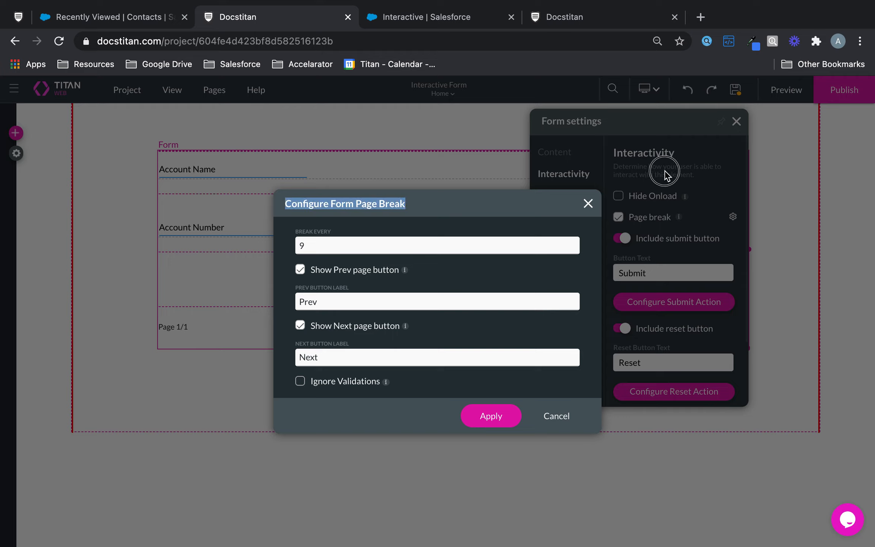
{"action": "left_click_drag", "start_coordinate": [319, 246], "coordinate": [295, 243]}
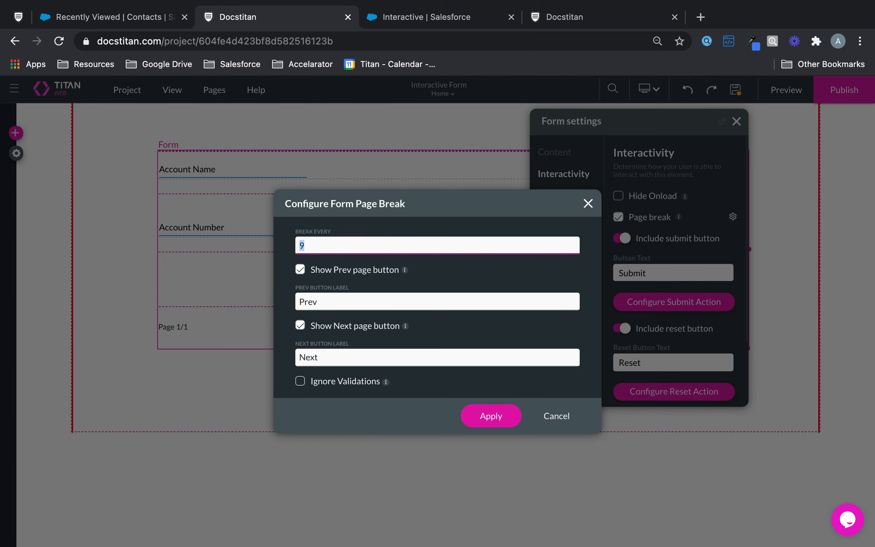
{"action": "left_click", "coordinate": [494, 417]}
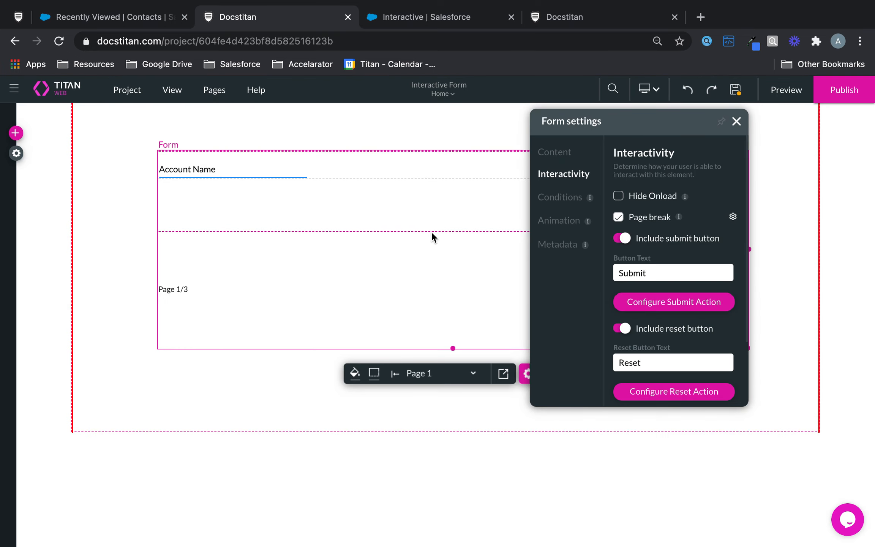
{"action": "left_click", "coordinate": [732, 217]}
{"action": "left_click_drag", "start_coordinate": [305, 246], "coordinate": [288, 250]}
{"action": "key", "text": "BackSpace"}
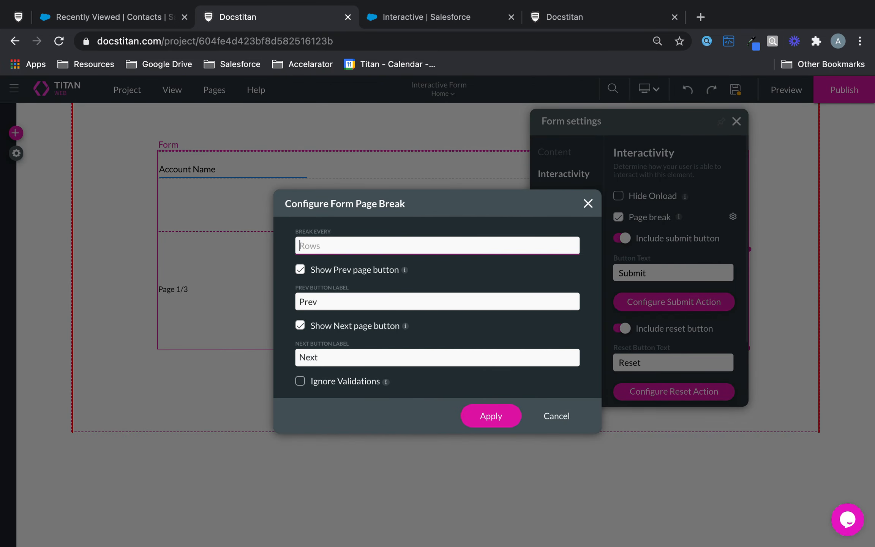
{"action": "left_click", "coordinate": [487, 414]}
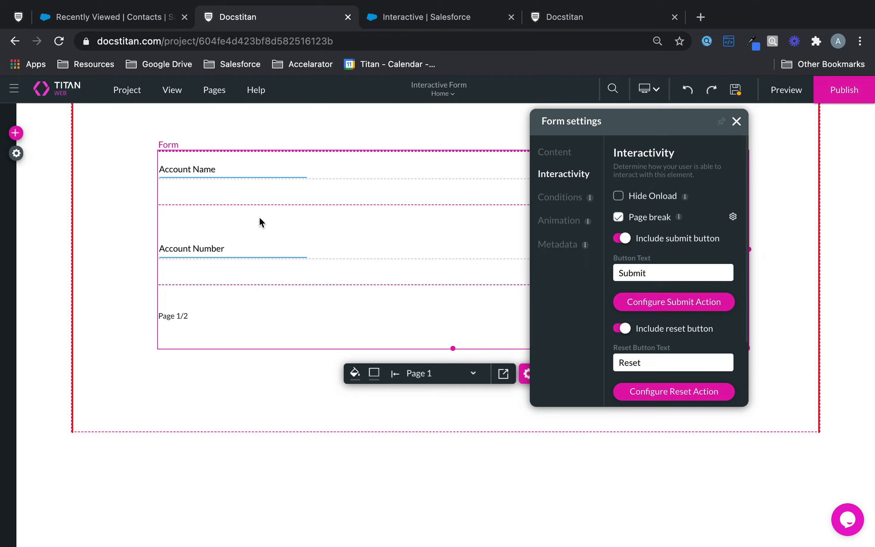
{"action": "left_click", "coordinate": [735, 122]}
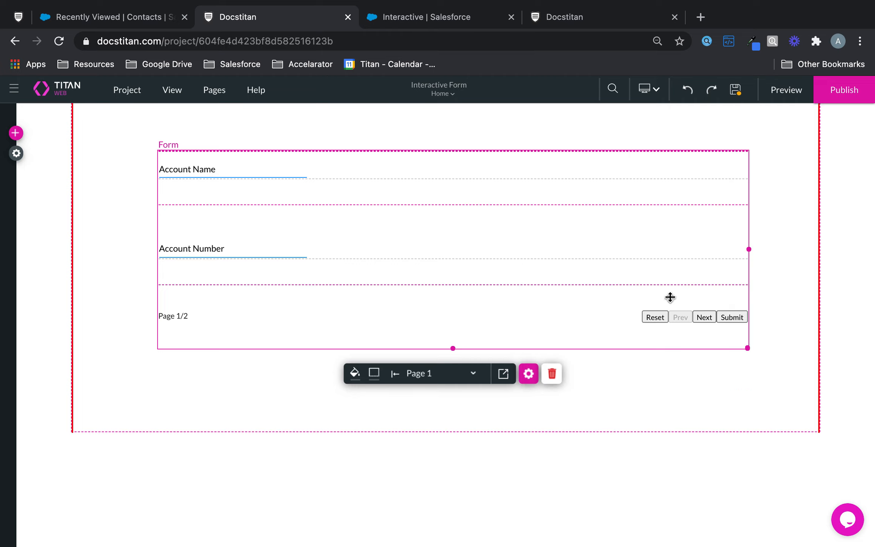
On page 2, add two Text Fields and an Email field to the form.
{"action": "left_click", "coordinate": [709, 315]}
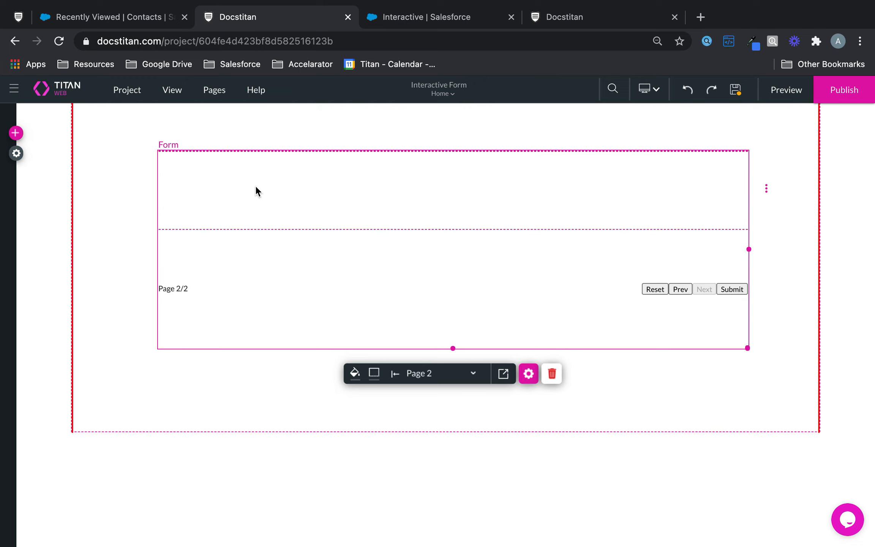
{"action": "left_click", "coordinate": [16, 132]}
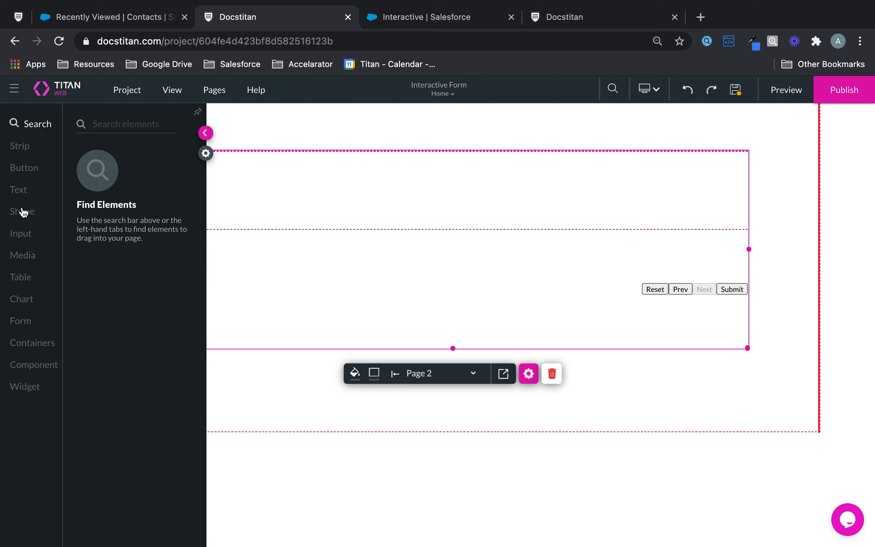
{"action": "left_click", "coordinate": [29, 234]}
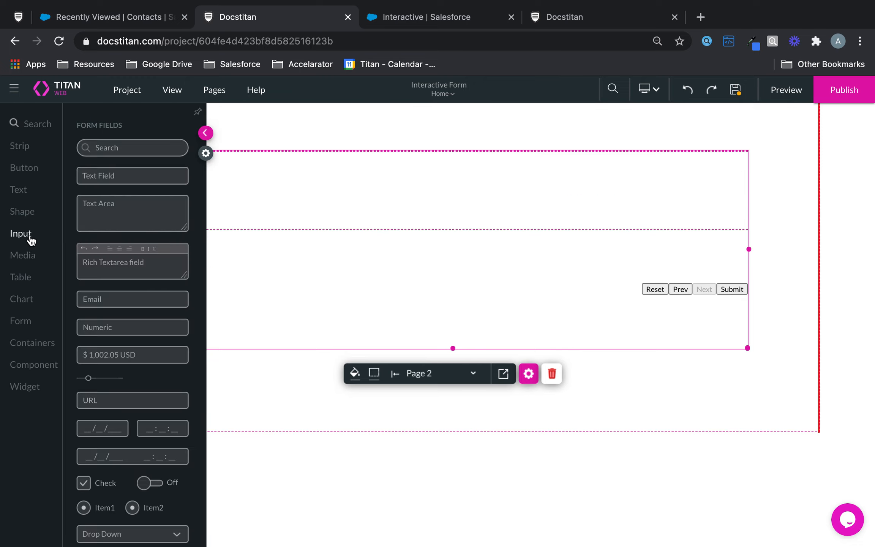
{"action": "left_click_drag", "start_coordinate": [135, 182], "coordinate": [299, 182]}
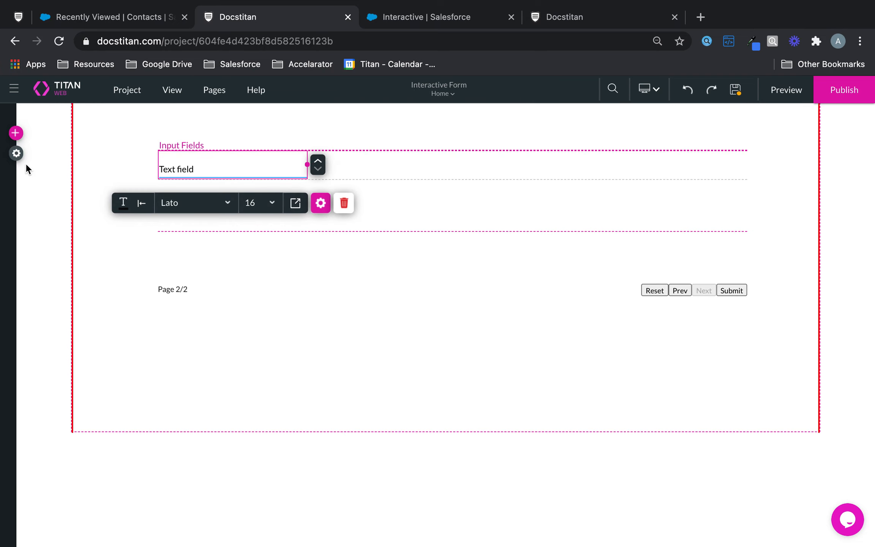
{"action": "left_click", "coordinate": [17, 137]}
{"action": "left_click", "coordinate": [26, 196]}
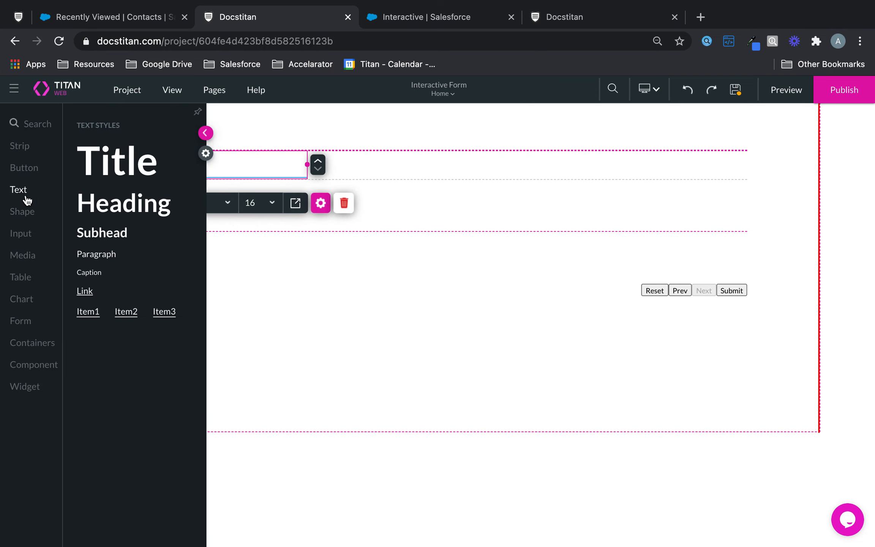
{"action": "left_click", "coordinate": [20, 233]}
{"action": "left_click_drag", "start_coordinate": [154, 174], "coordinate": [303, 197]}
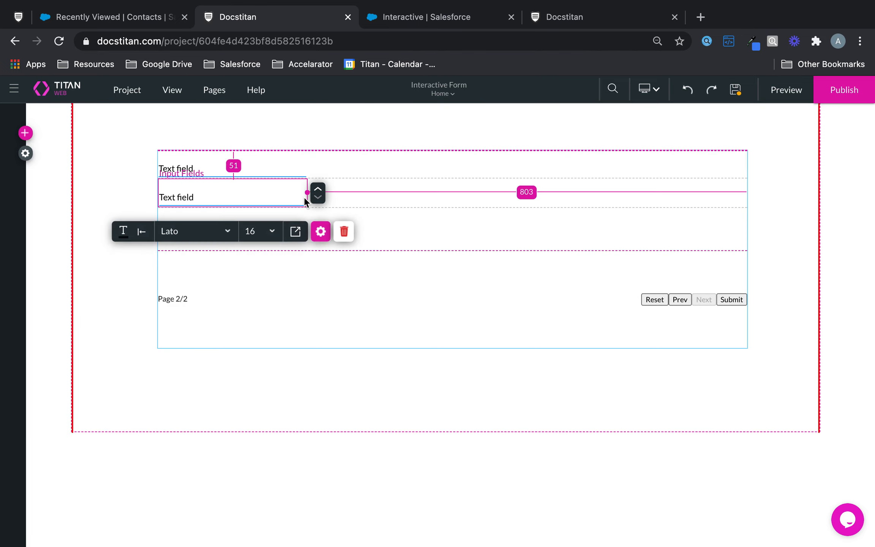
{"action": "left_click", "coordinate": [20, 137]}
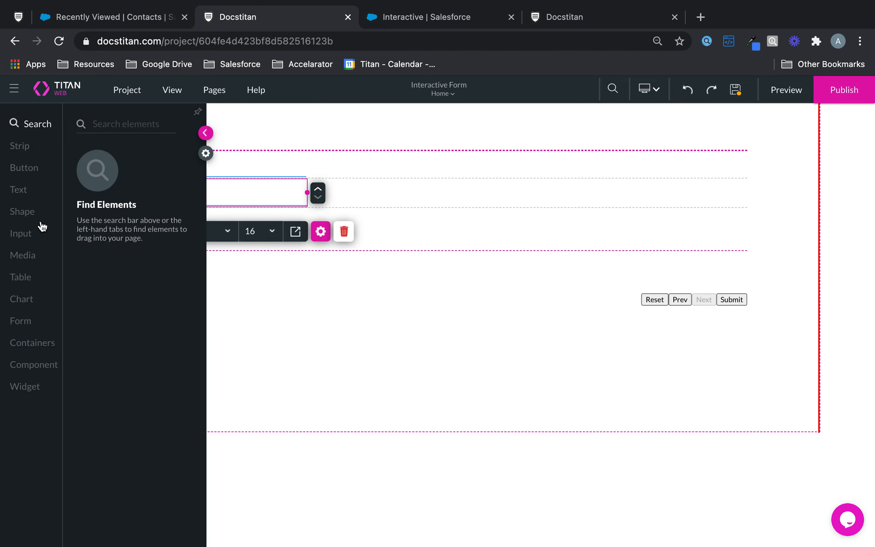
{"action": "left_click", "coordinate": [29, 232]}
{"action": "left_click_drag", "start_coordinate": [127, 301], "coordinate": [267, 235]}
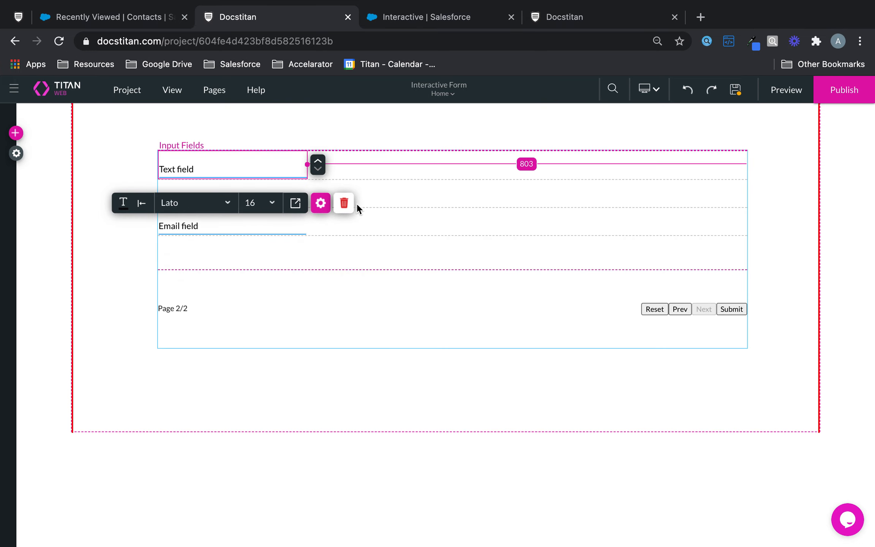
Set the first text field's label and placeholder to 'First name'.
{"action": "left_click", "coordinate": [320, 202]}
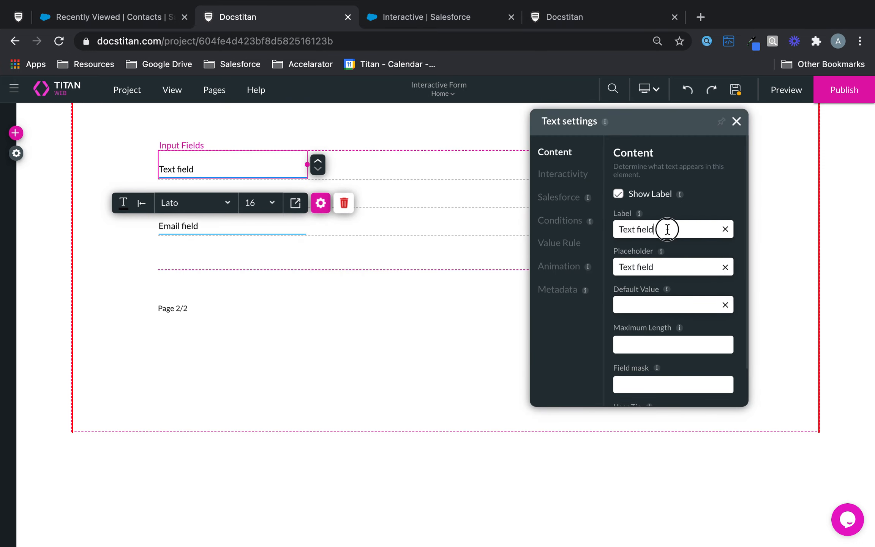
{"action": "left_click_drag", "start_coordinate": [668, 228], "coordinate": [580, 232]}
{"action": "type", "text": "Fi"}
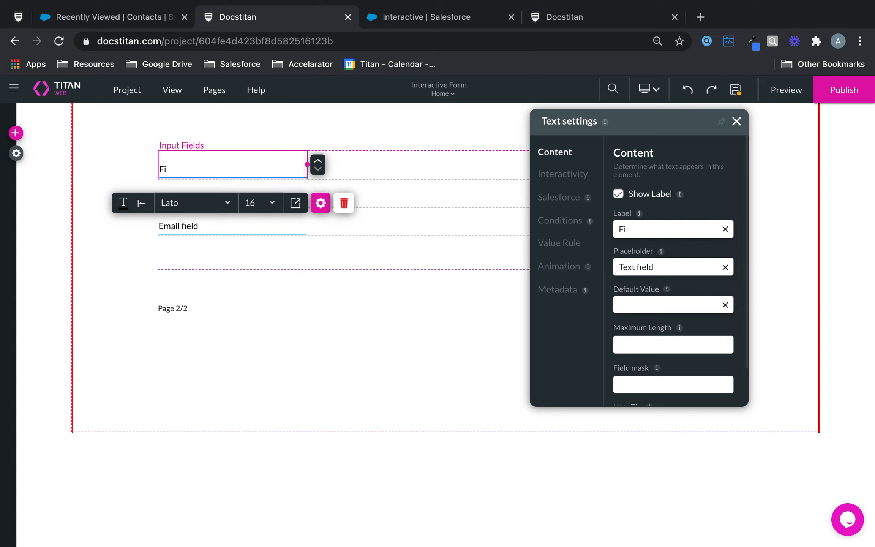
{"action": "type", "text": "rst name"}
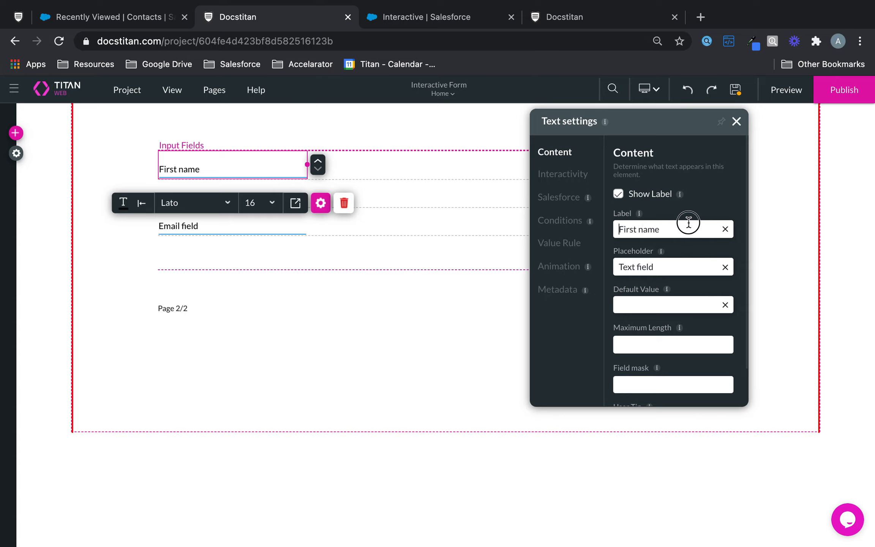
{"action": "left_click_drag", "start_coordinate": [679, 228], "coordinate": [595, 235]}
{"action": "key", "text": "ctrl+c"}
{"action": "left_click_drag", "start_coordinate": [682, 270], "coordinate": [607, 269]}
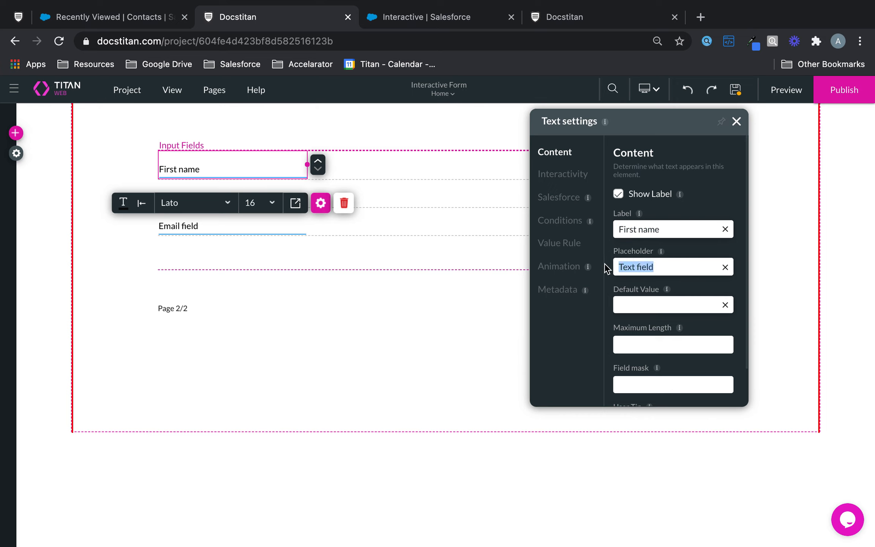
{"action": "key", "text": "ctrl+v"}
{"action": "left_click", "coordinate": [210, 205]}
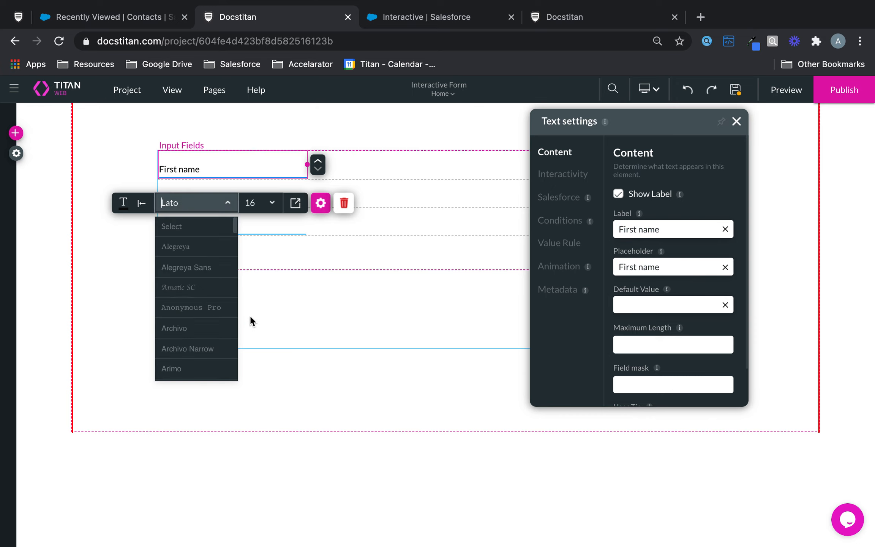
{"action": "left_click", "coordinate": [333, 354]}
Set the second text field's label and placeholder to 'Last Name'.
{"action": "left_click", "coordinate": [231, 201]}
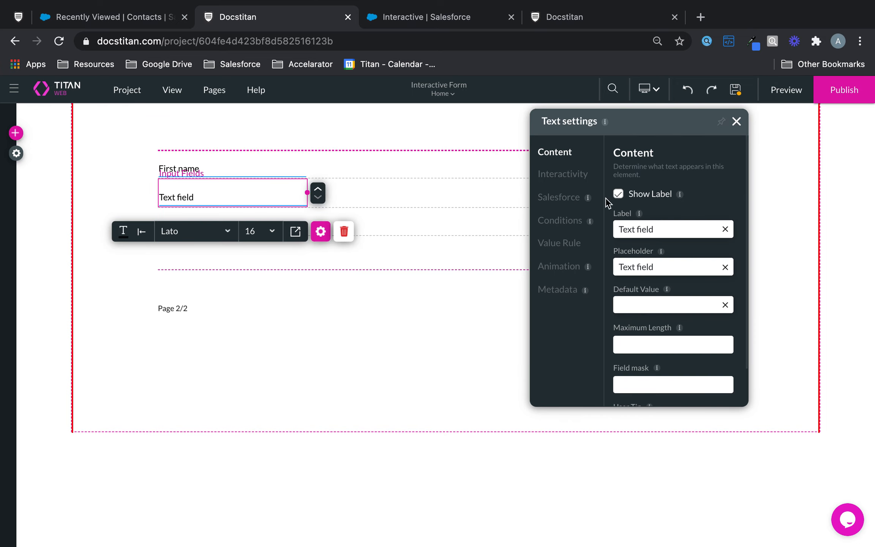
{"action": "left_click_drag", "start_coordinate": [680, 227], "coordinate": [611, 228]}
{"action": "type", "text": "Last Name"}
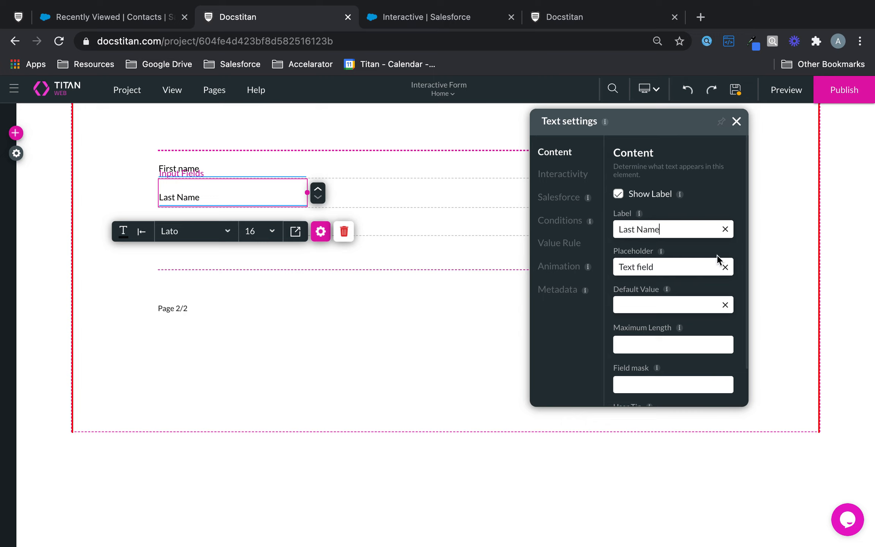
{"action": "left_click", "coordinate": [667, 268]}
{"action": "left_click_drag", "start_coordinate": [667, 268], "coordinate": [523, 254]}
{"action": "type", "text": "Last"}
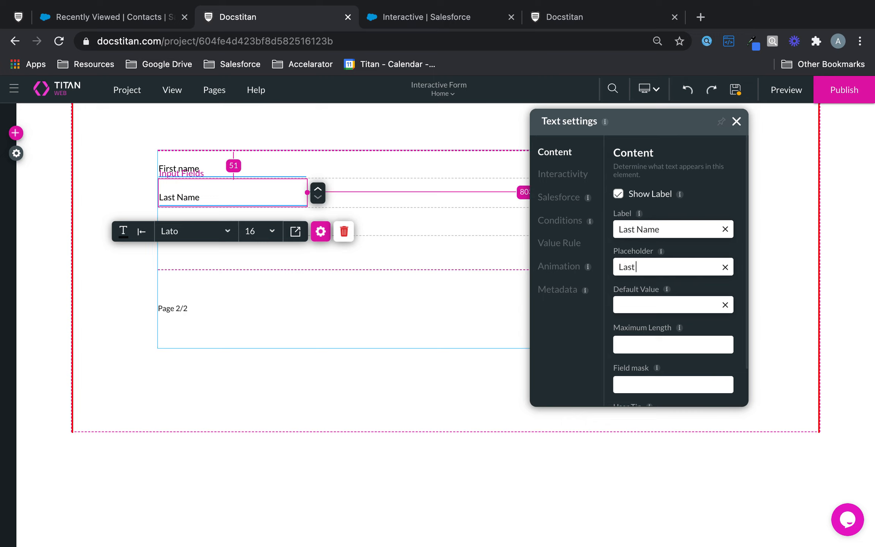
{"action": "type", "text": " Name"}
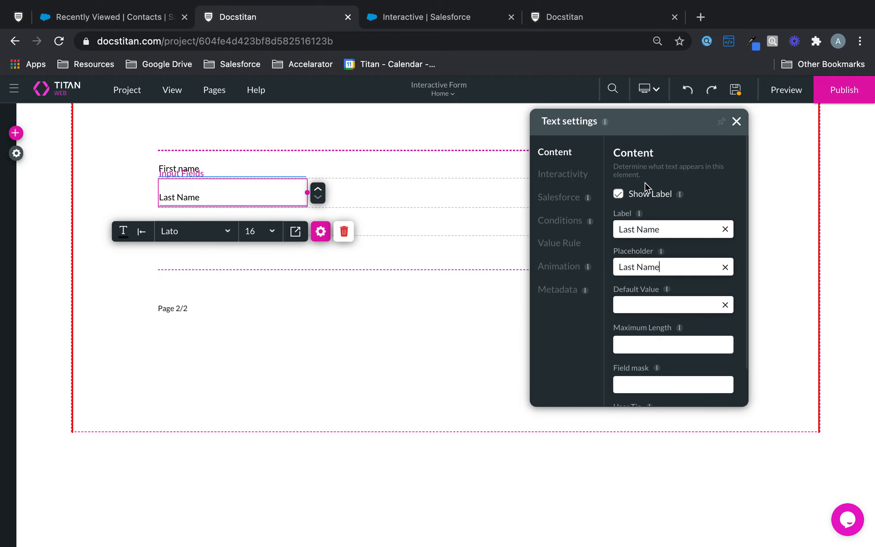
{"action": "left_click", "coordinate": [737, 122]}
{"action": "left_click", "coordinate": [680, 285]}
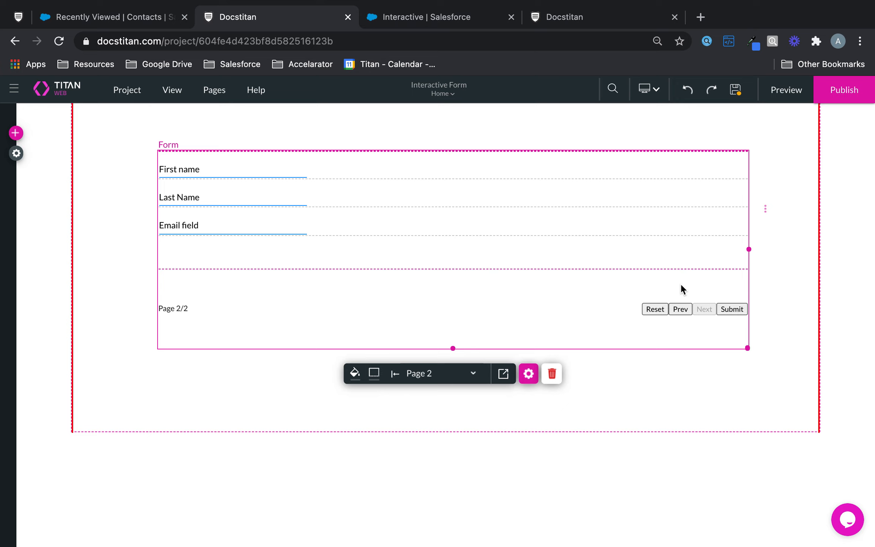
On page 1, move Account Number directly beneath Account Name and reselect the whole form.
{"action": "left_click", "coordinate": [678, 312]}
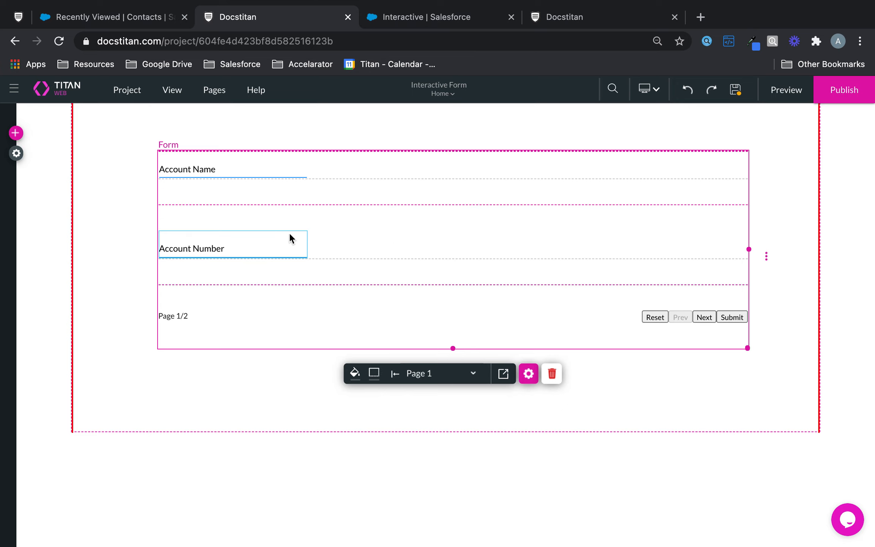
{"action": "left_click_drag", "start_coordinate": [289, 236], "coordinate": [291, 201]}
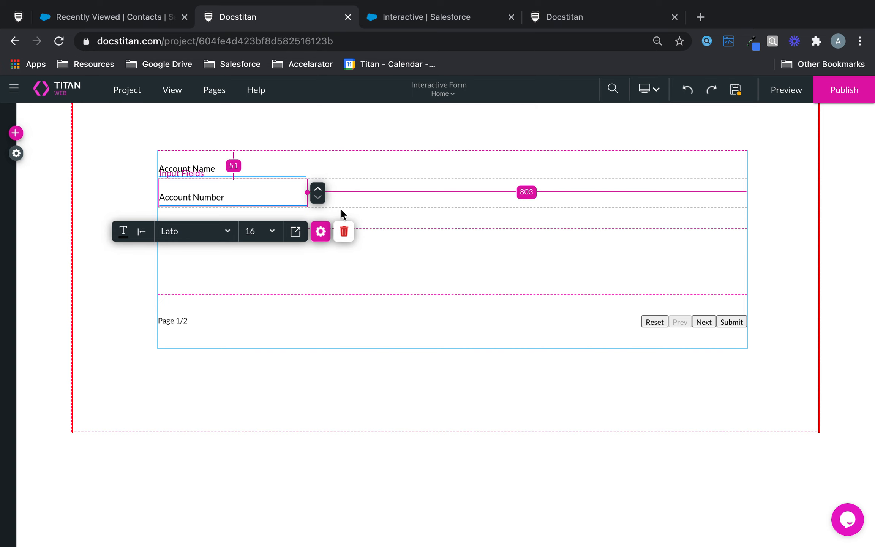
{"action": "left_click", "coordinate": [321, 231]}
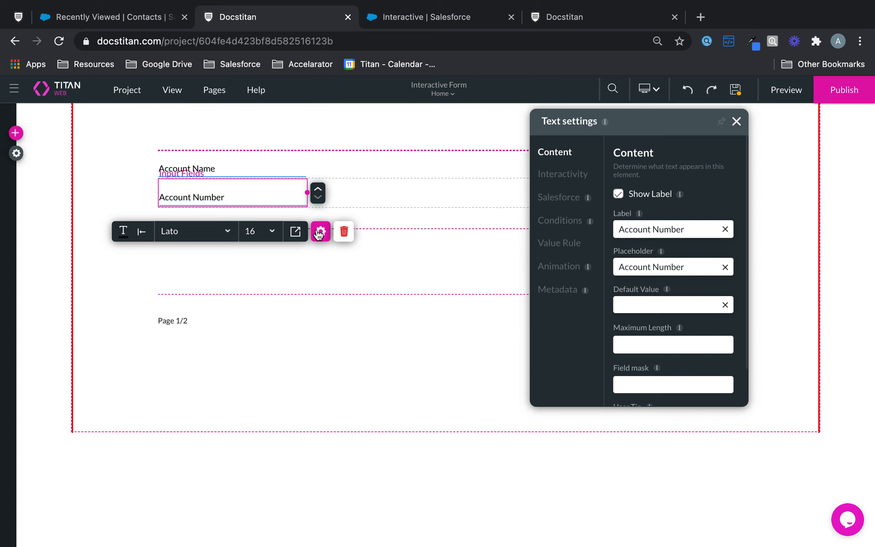
{"action": "left_click", "coordinate": [583, 177]}
{"action": "left_click", "coordinate": [565, 196]}
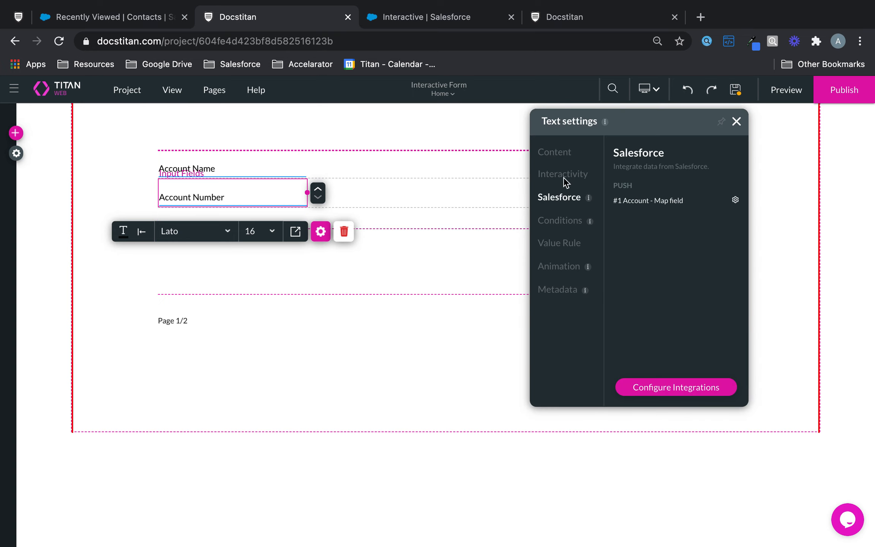
{"action": "left_click", "coordinate": [566, 158]}
{"action": "left_click", "coordinate": [461, 273]}
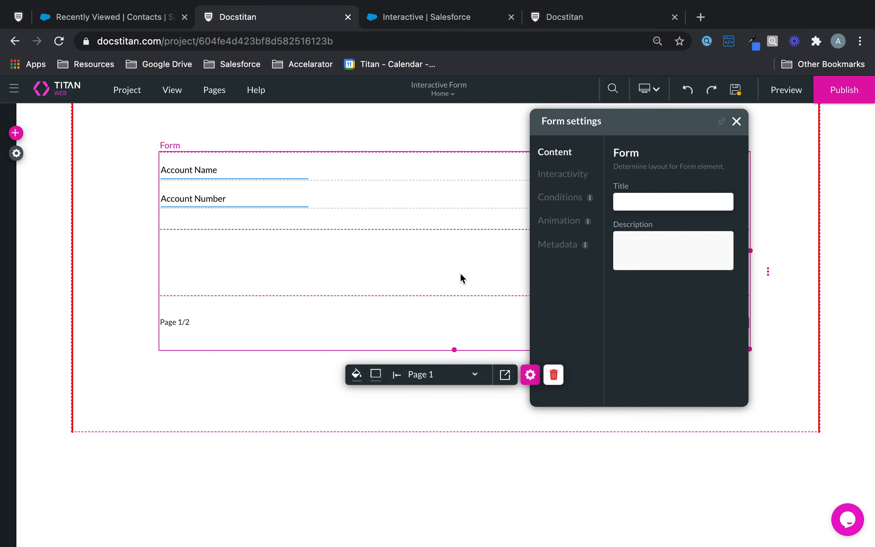
Set page breaks after every 1 field and step through the pages with Next and Prev.
{"action": "left_click", "coordinate": [563, 174]}
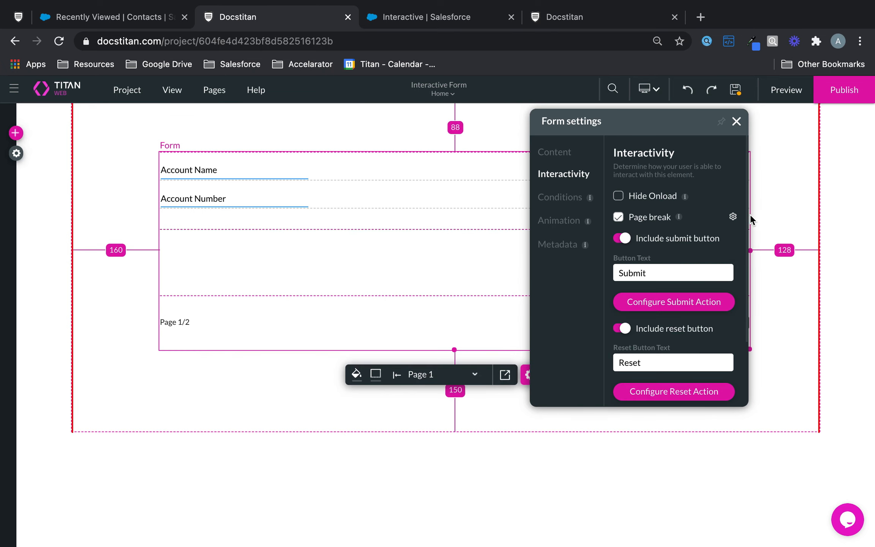
{"action": "left_click", "coordinate": [733, 217]}
{"action": "left_click", "coordinate": [357, 245]}
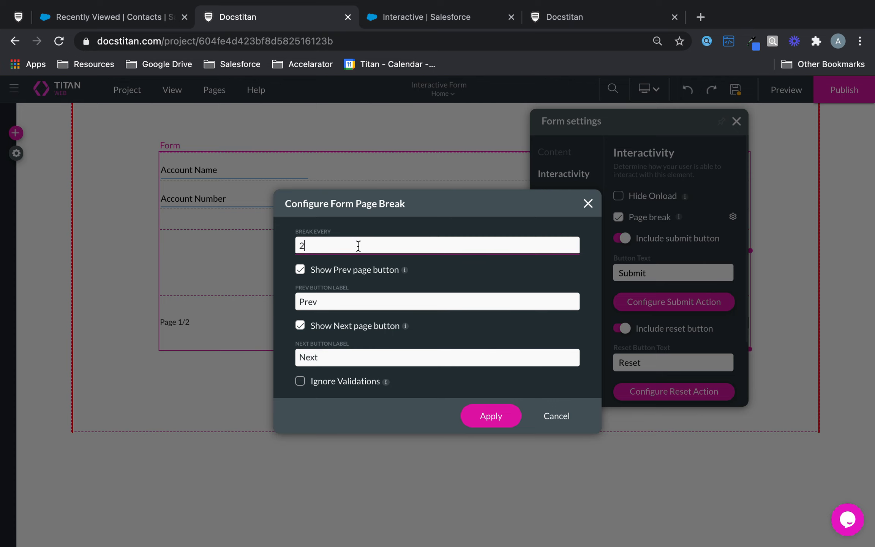
{"action": "key", "text": "BackSpace"}
{"action": "type", "text": "1"}
{"action": "left_click", "coordinate": [503, 420]}
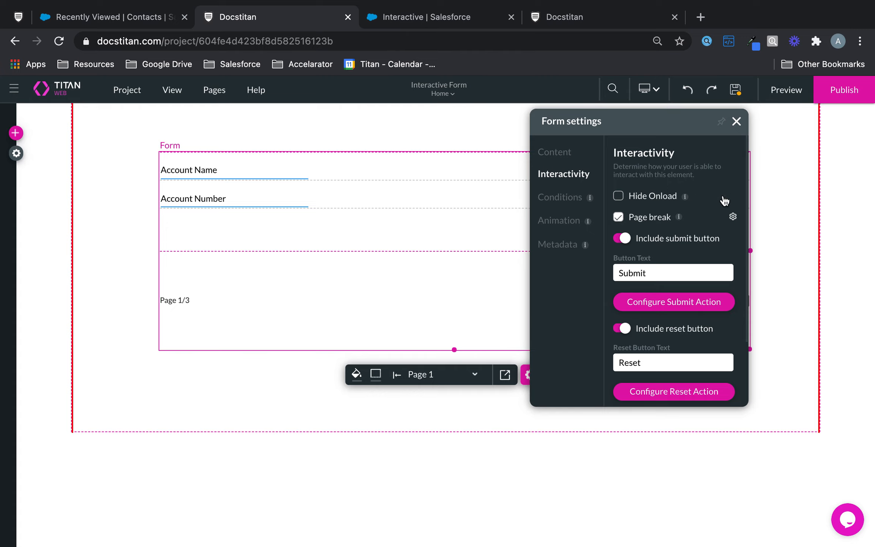
{"action": "left_click", "coordinate": [737, 121]}
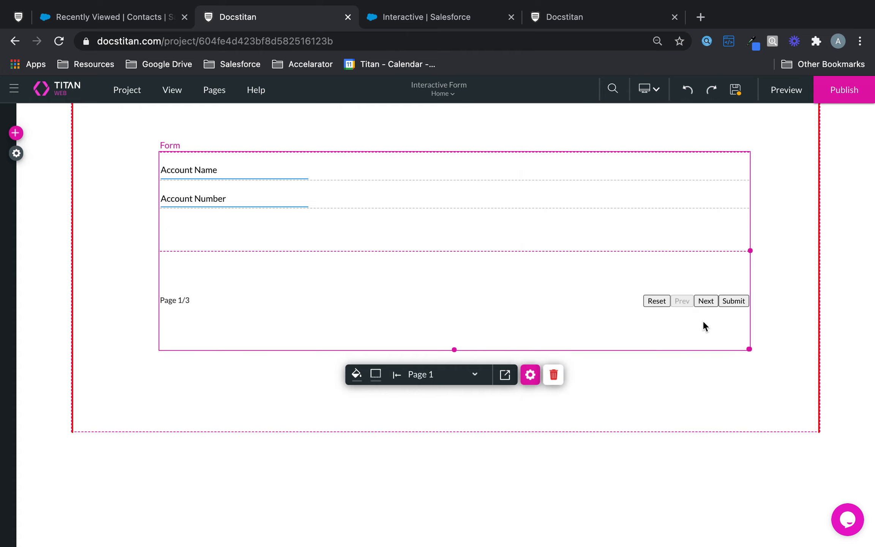
{"action": "left_click", "coordinate": [705, 301]}
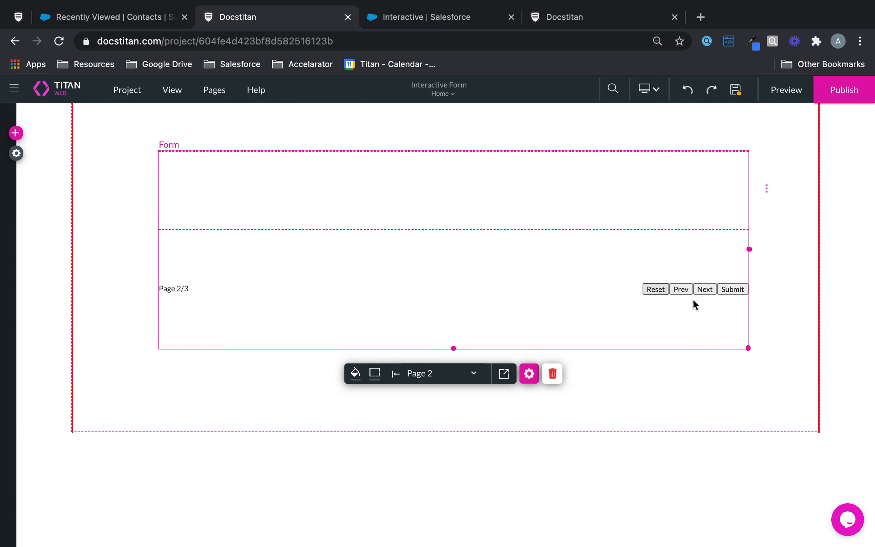
{"action": "left_click", "coordinate": [711, 290]}
{"action": "left_click", "coordinate": [688, 308]}
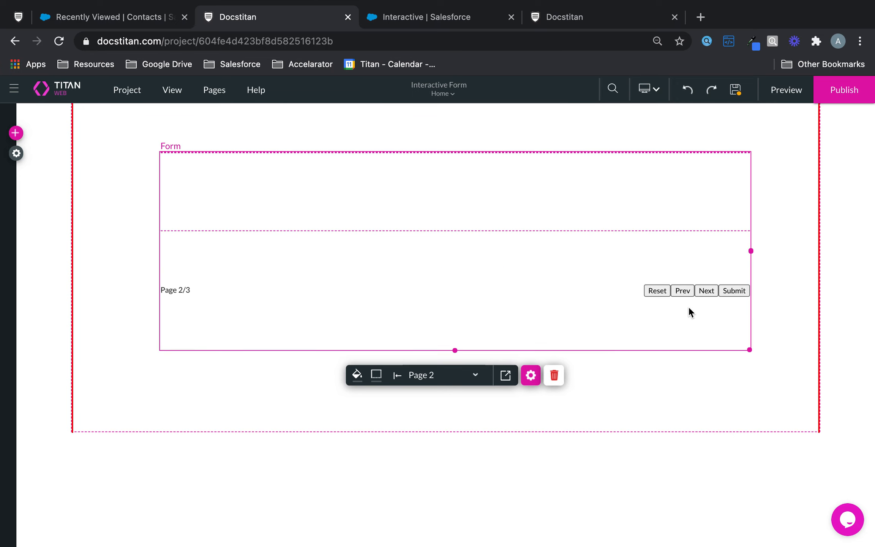
{"action": "left_click", "coordinate": [685, 293]}
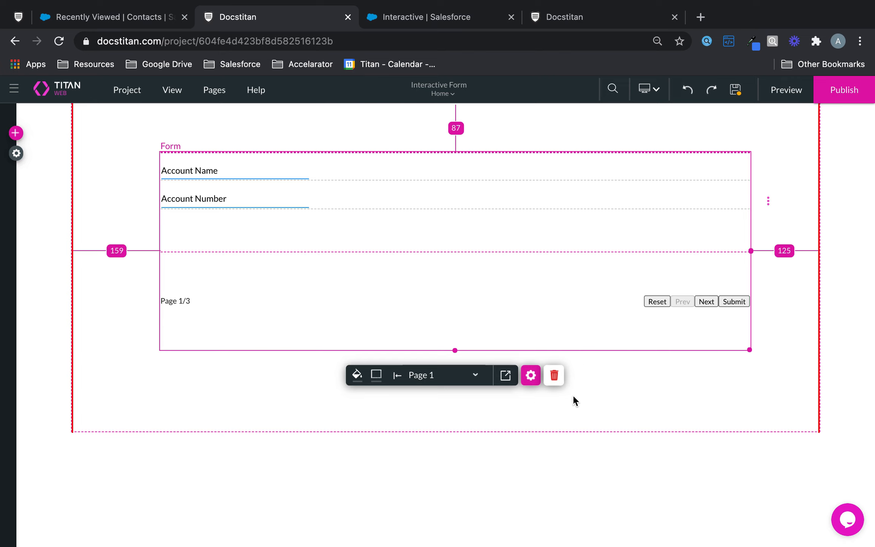
Restore page breaks every 2 fields and show the Submit rule's Salesforce Action settings.
{"action": "left_click", "coordinate": [530, 376]}
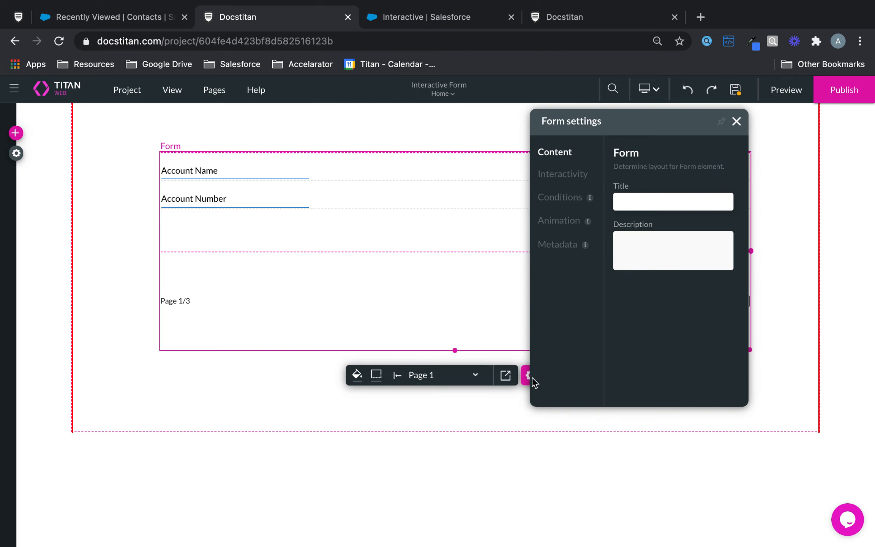
{"action": "left_click", "coordinate": [576, 176]}
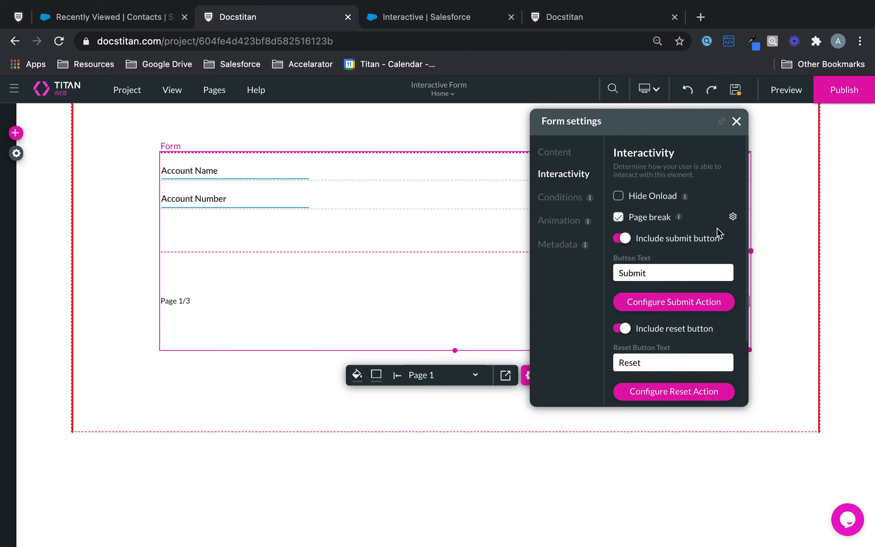
{"action": "left_click", "coordinate": [732, 216]}
{"action": "left_click", "coordinate": [320, 243]}
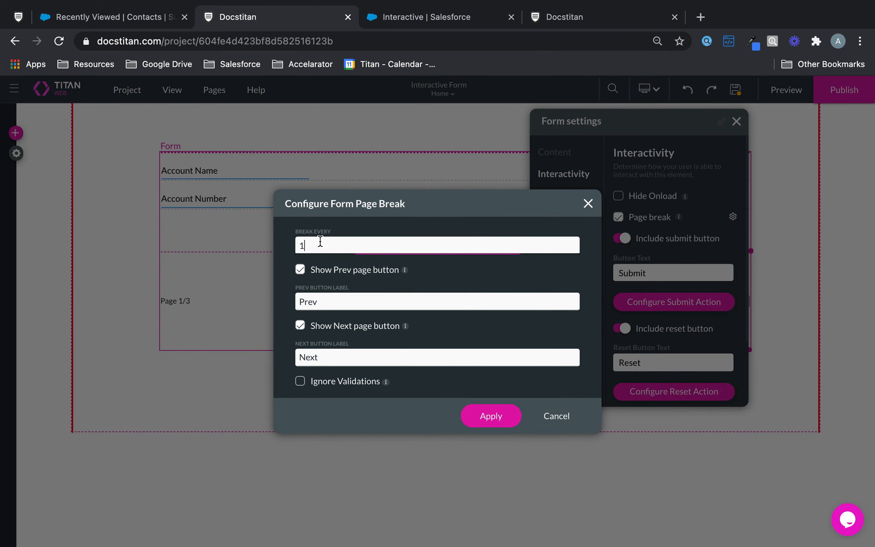
{"action": "left_click", "coordinate": [480, 415]}
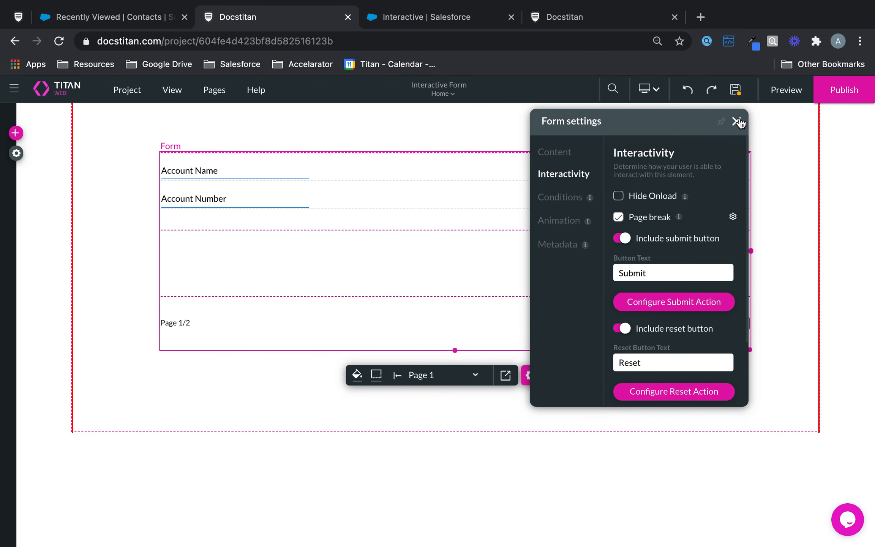
{"action": "left_click", "coordinate": [687, 301]}
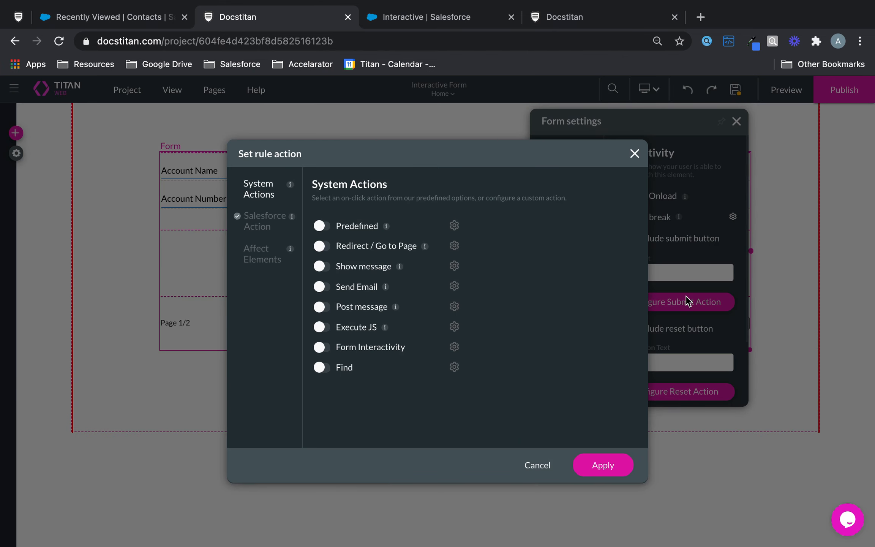
{"action": "left_click", "coordinate": [270, 226]}
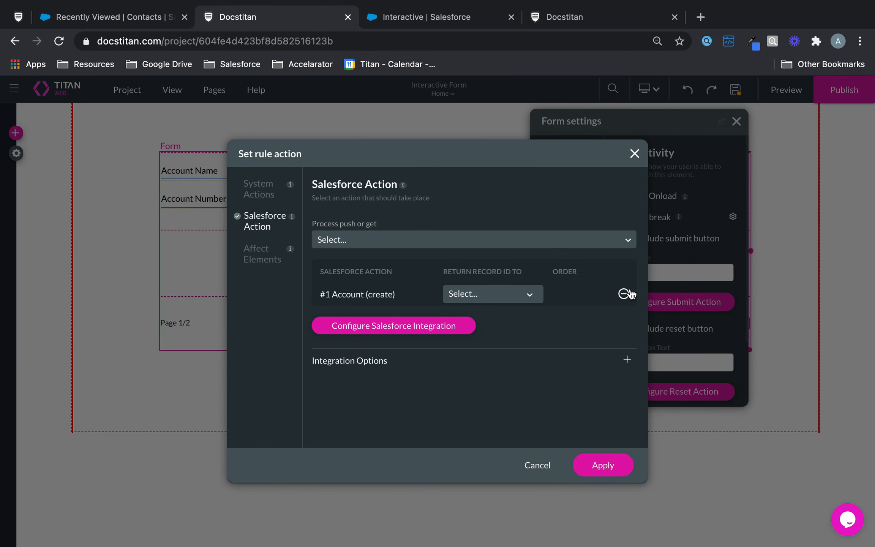
Add a Contact child integration under the #1 Account push integration.
{"action": "left_click", "coordinate": [623, 294]}
{"action": "left_click", "coordinate": [435, 269]}
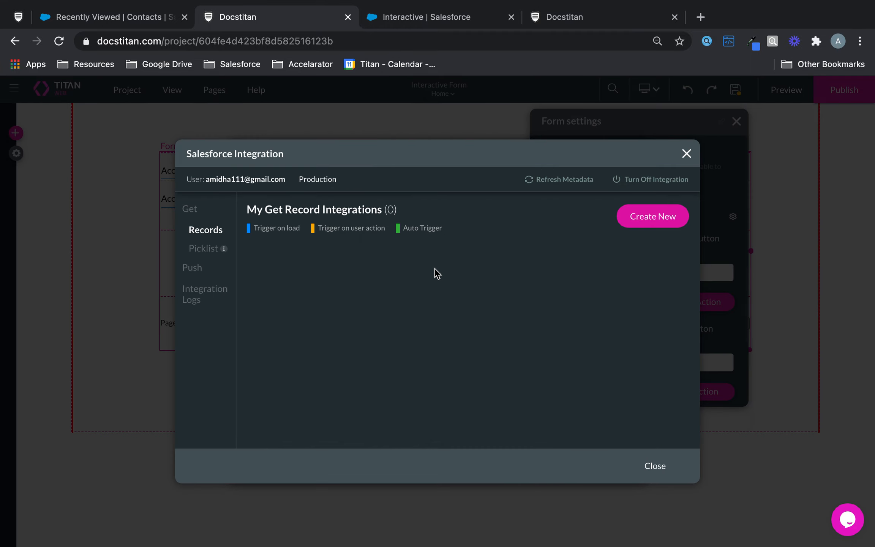
{"action": "left_click", "coordinate": [192, 267]}
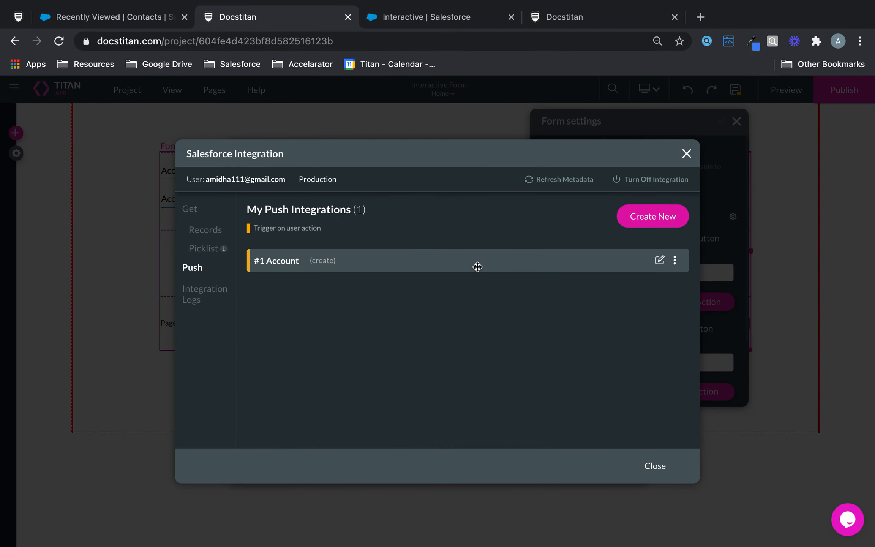
{"action": "left_click", "coordinate": [676, 262]}
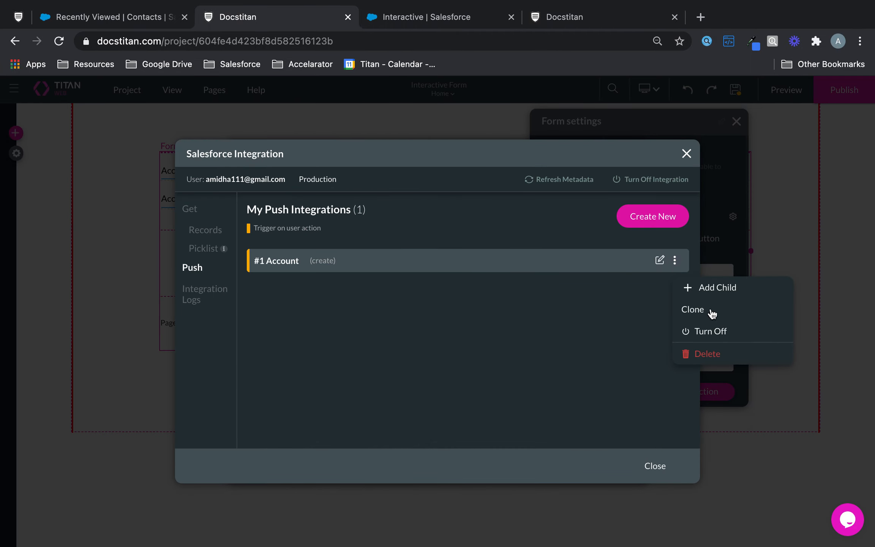
{"action": "left_click", "coordinate": [727, 290]}
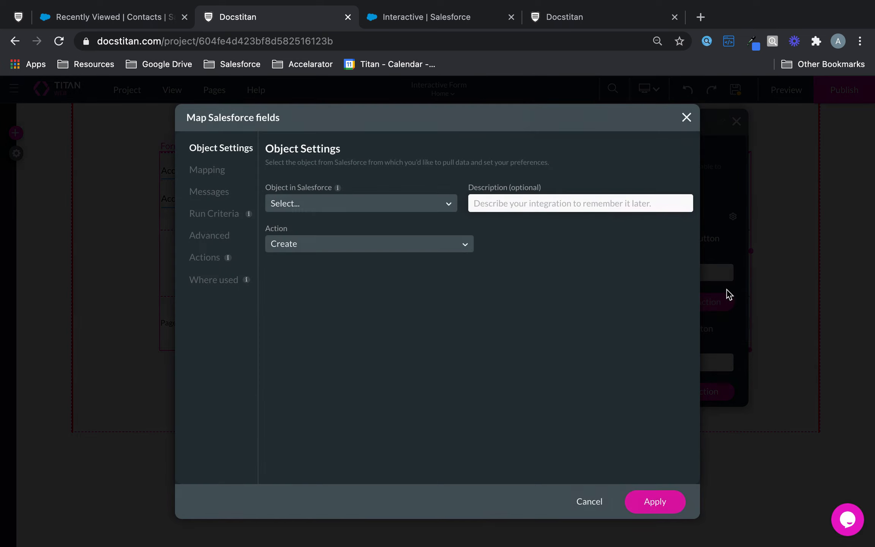
{"action": "left_click", "coordinate": [412, 203]}
{"action": "type", "text": "cont"}
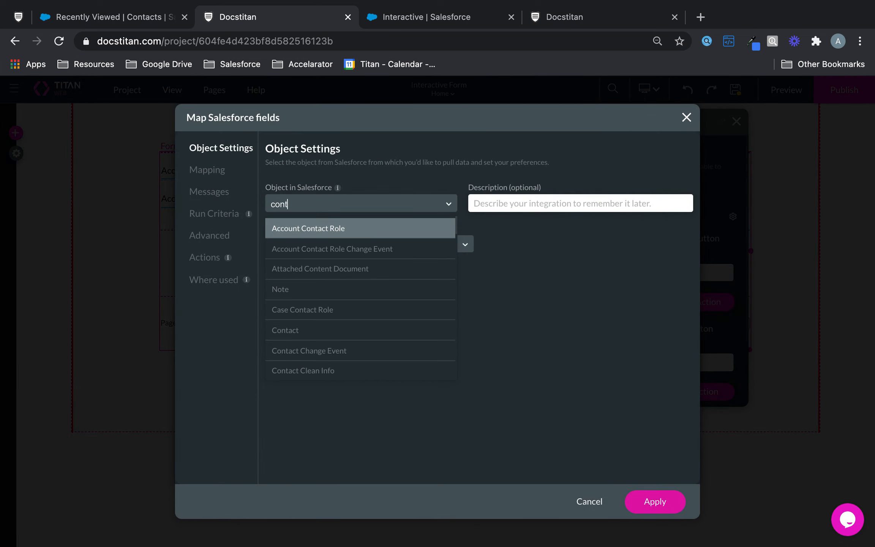
{"action": "left_click", "coordinate": [296, 330]}
Map Contact Last Name, First Name and Email to the matching form fields and apply.
{"action": "left_click", "coordinate": [218, 172]}
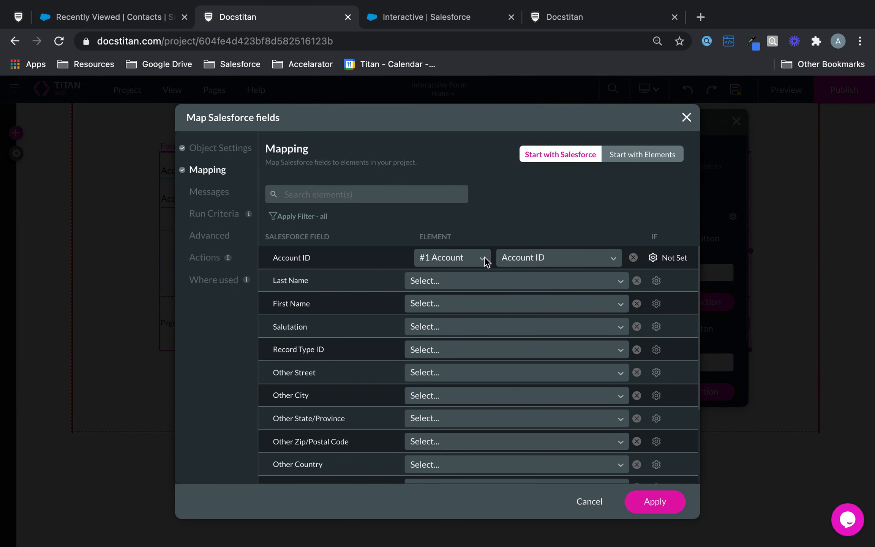
{"action": "left_click", "coordinate": [460, 281]}
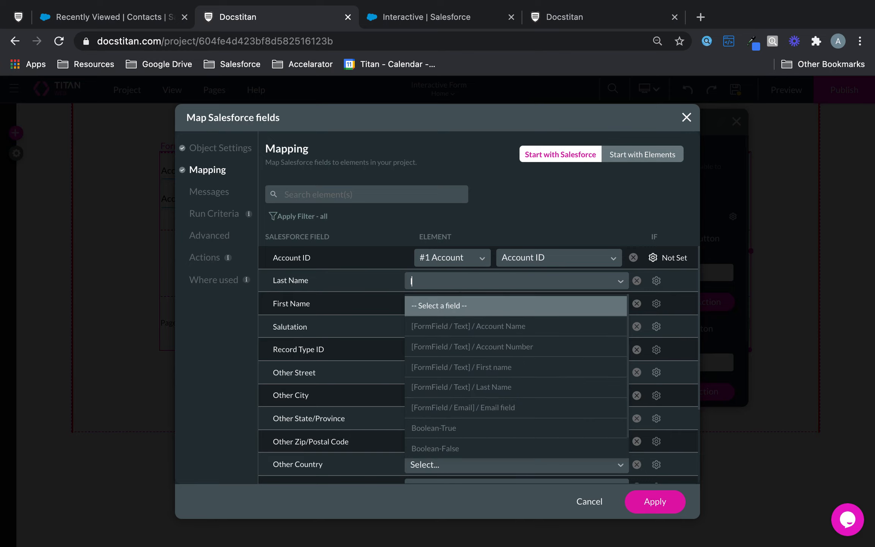
{"action": "type", "text": "las"}
{"action": "left_click", "coordinate": [465, 309]}
{"action": "left_click", "coordinate": [464, 309]}
{"action": "type", "text": "fir"}
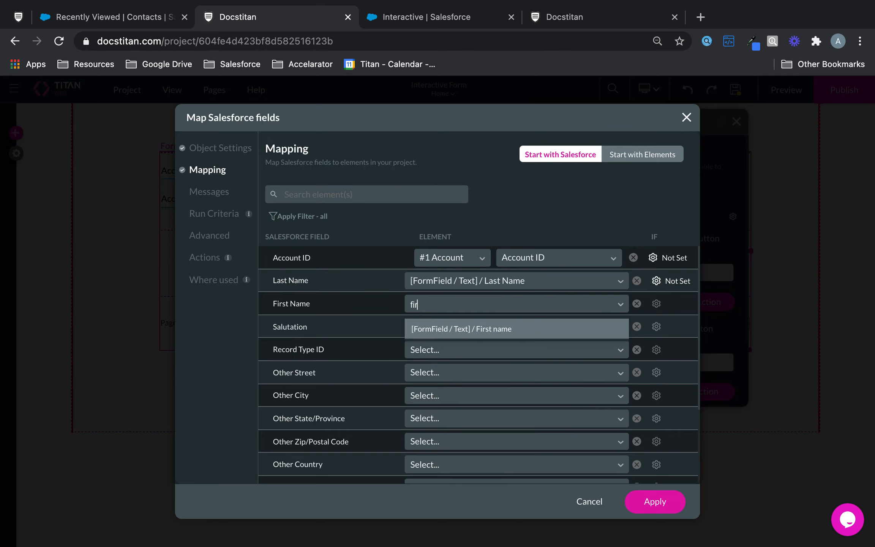
{"action": "left_click", "coordinate": [471, 329]}
{"action": "left_click", "coordinate": [352, 193]}
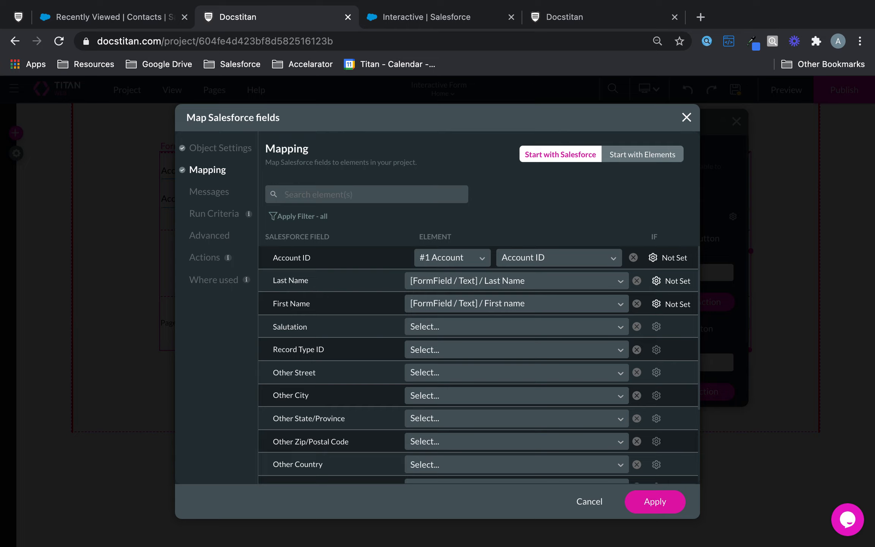
{"action": "type", "text": "ema"}
{"action": "left_click", "coordinate": [477, 257]}
{"action": "type", "text": "ema"}
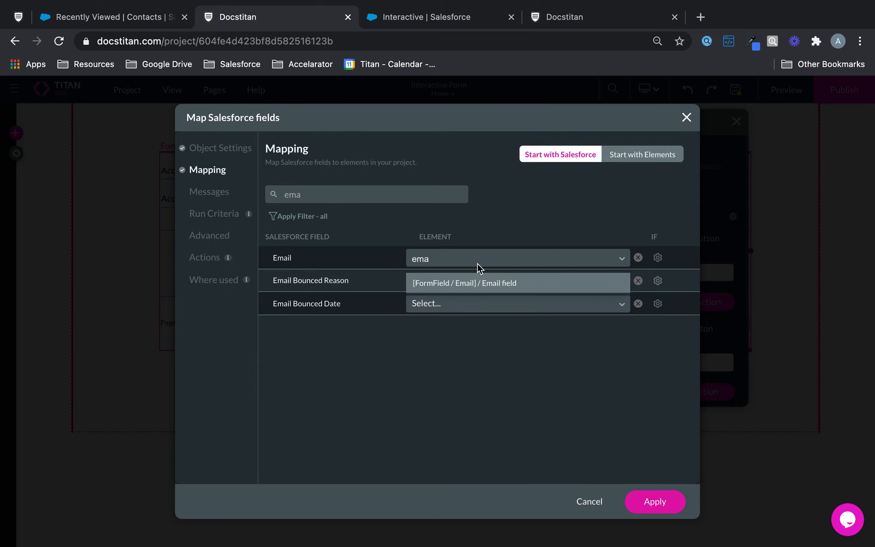
{"action": "left_click", "coordinate": [481, 281]}
{"action": "left_click", "coordinate": [655, 509]}
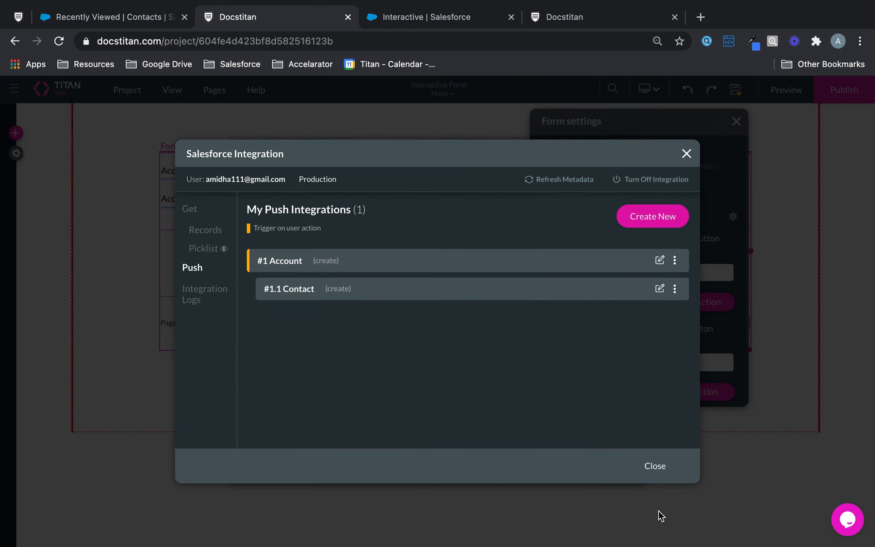
{"action": "left_click", "coordinate": [657, 466]}
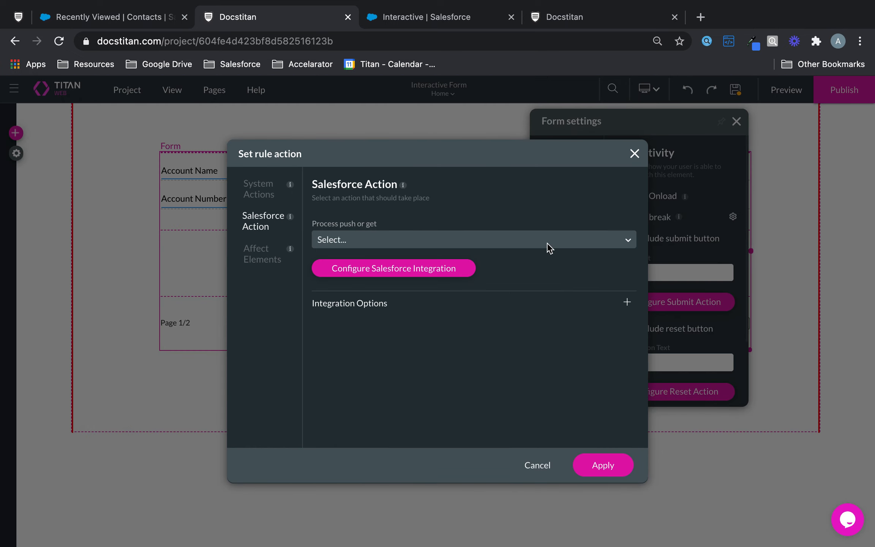
{"action": "left_click", "coordinate": [542, 242]}
{"action": "left_click", "coordinate": [455, 269]}
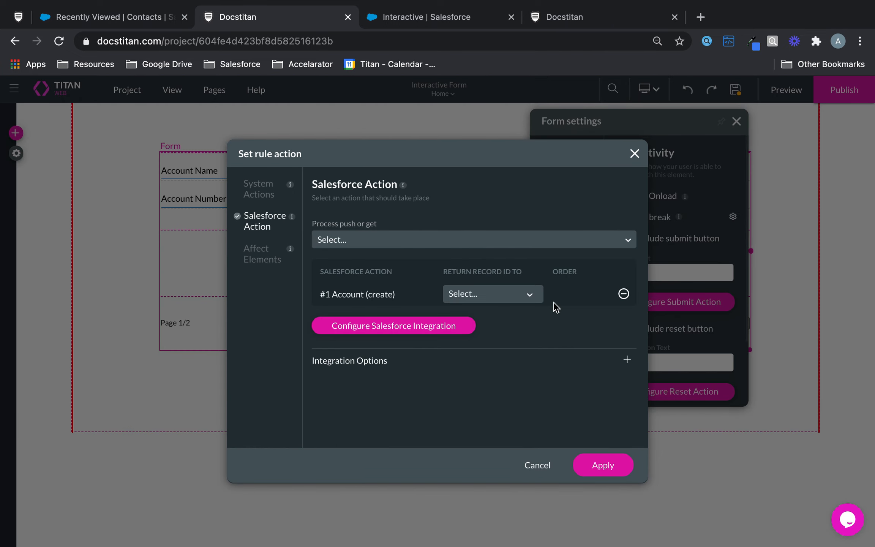
{"action": "left_click", "coordinate": [603, 464]}
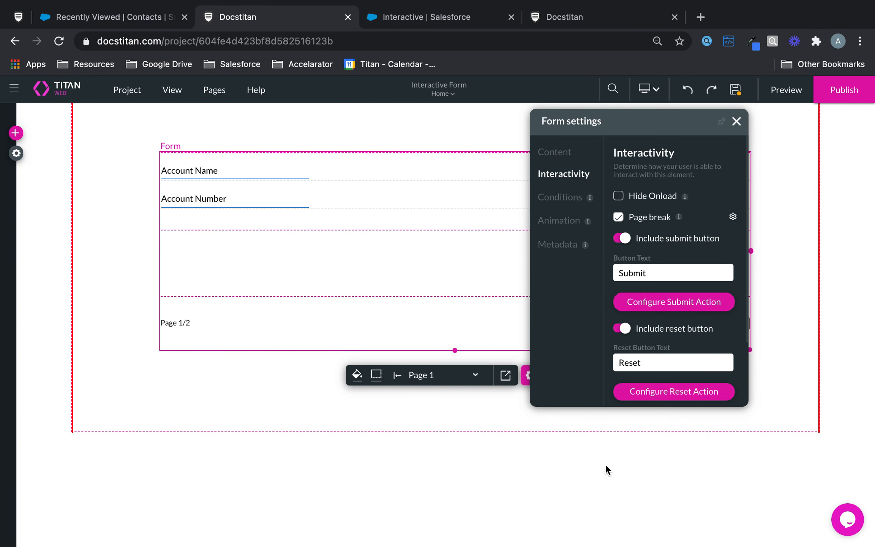
{"action": "left_click_drag", "start_coordinate": [685, 119], "coordinate": [385, 181]}
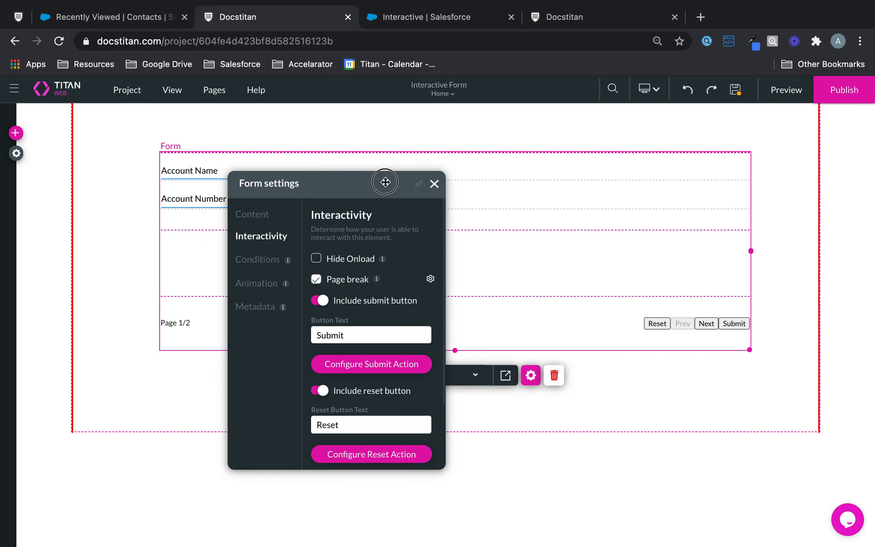
{"action": "left_click", "coordinate": [433, 185]}
{"action": "left_click", "coordinate": [737, 93]}
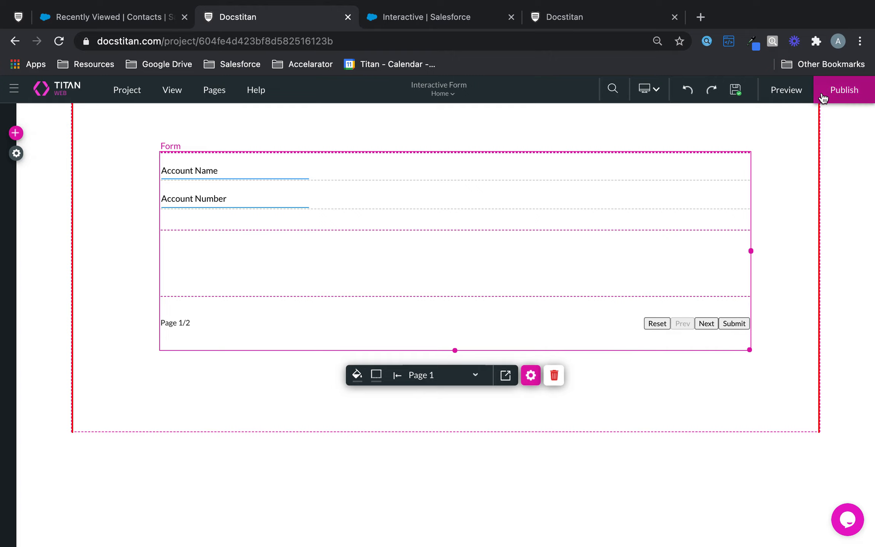
In preview, enter Account Name Parent Interactive and Account Number 1289, then go to page 2.
{"action": "left_click", "coordinate": [784, 92]}
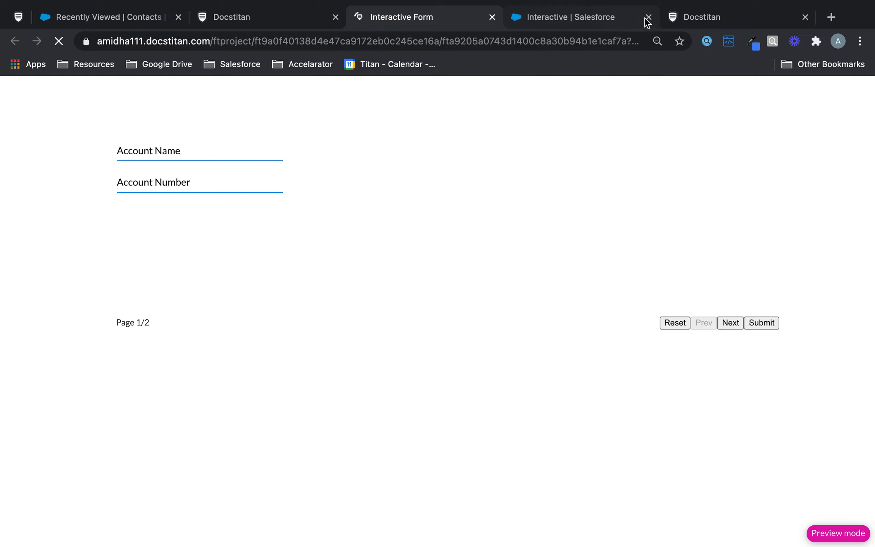
{"action": "left_click", "coordinate": [647, 18]}
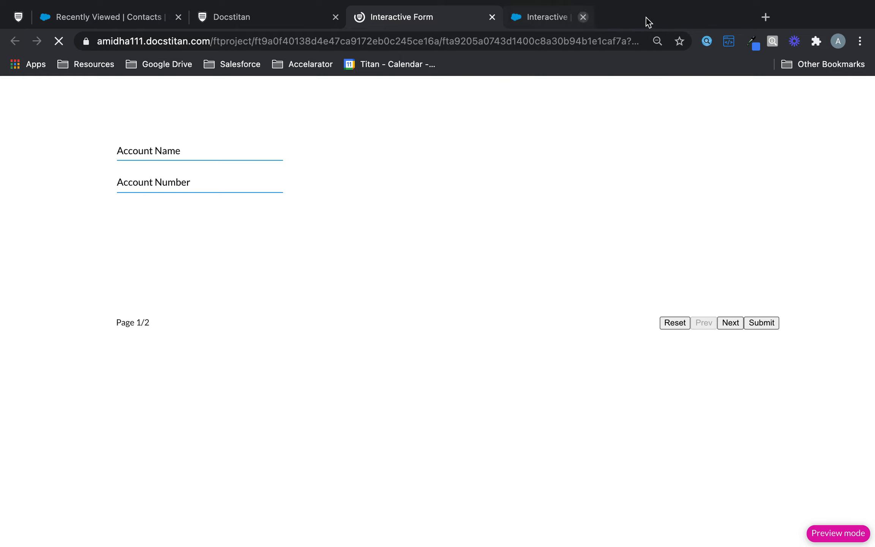
{"action": "left_click", "coordinate": [225, 152]}
{"action": "type", "text": "Parent Interactive"}
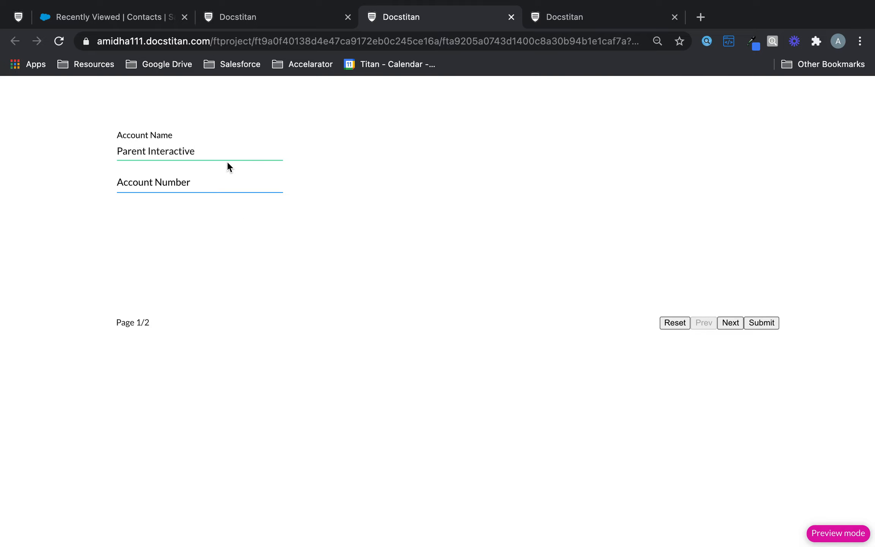
{"action": "left_click", "coordinate": [215, 178]}
{"action": "type", "text": "123456u"}
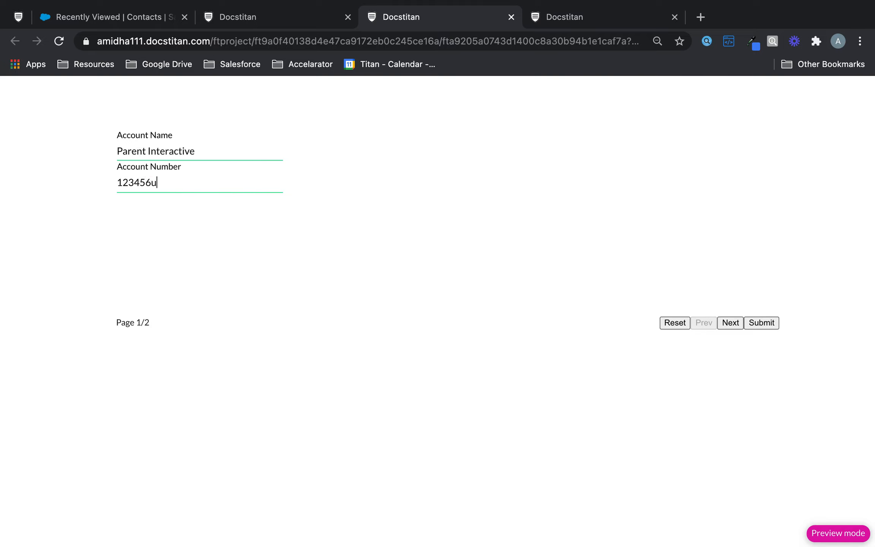
{"action": "type", "text": "89"}
{"action": "left_click", "coordinate": [732, 321]}
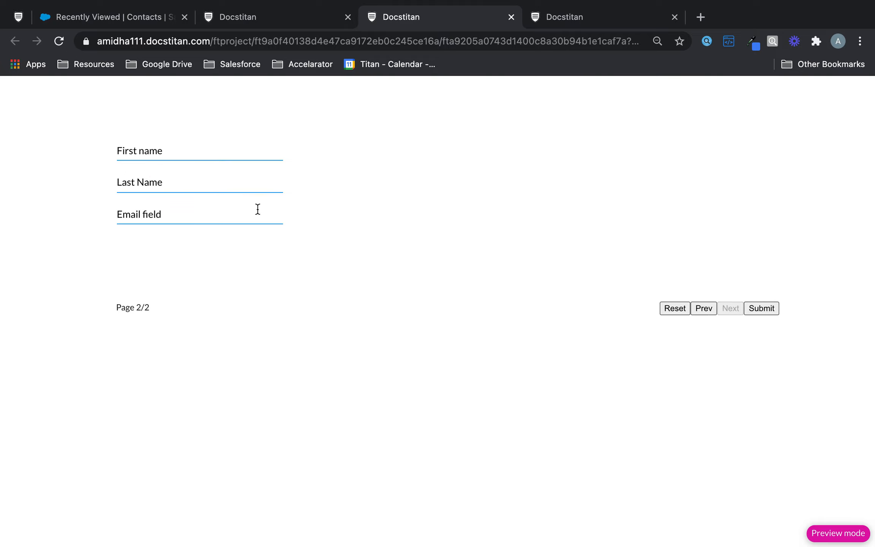
Enter contact Child Interactive with a test email address and submit the form.
{"action": "left_click", "coordinate": [210, 157]}
{"action": "type", "text": "Child"}
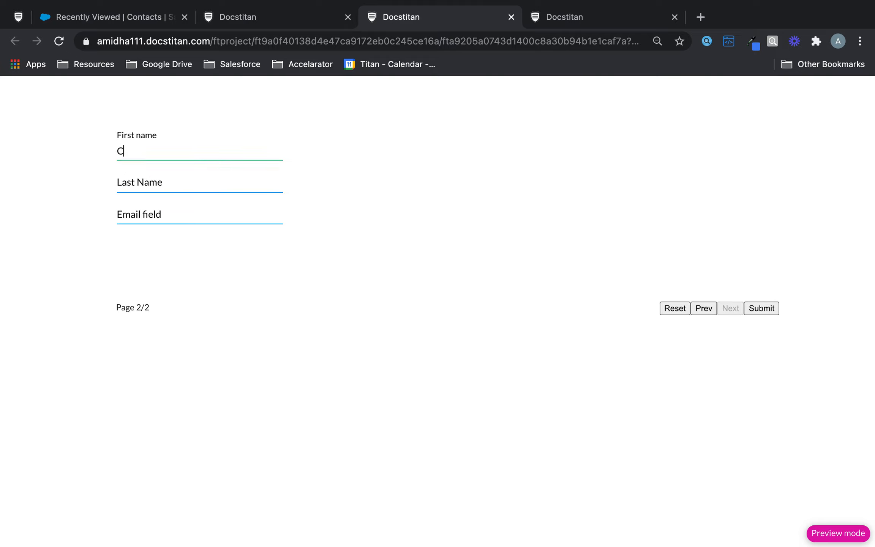
{"action": "left_click", "coordinate": [200, 188]}
{"action": "type", "text": "In"}
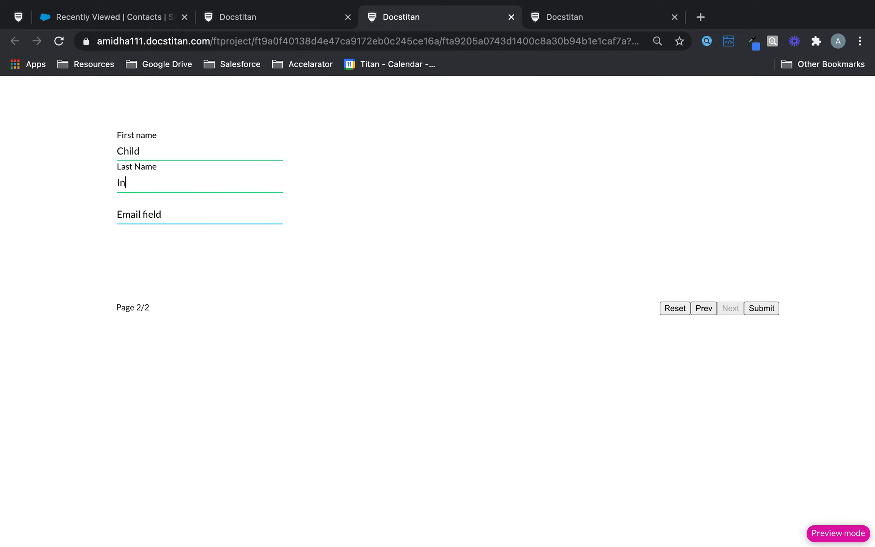
{"action": "type", "text": "teractive"}
{"action": "left_click", "coordinate": [157, 212]}
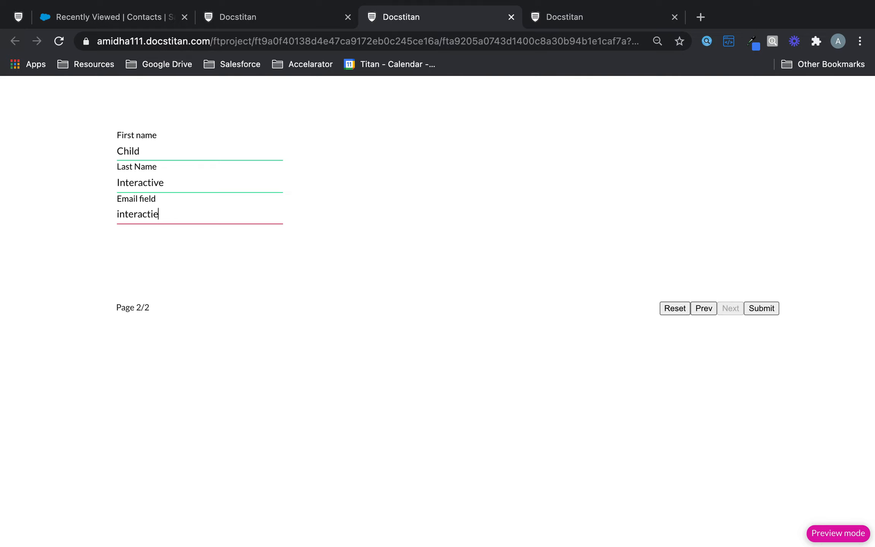
{"action": "triple_click", "coordinate": [760, 300]}
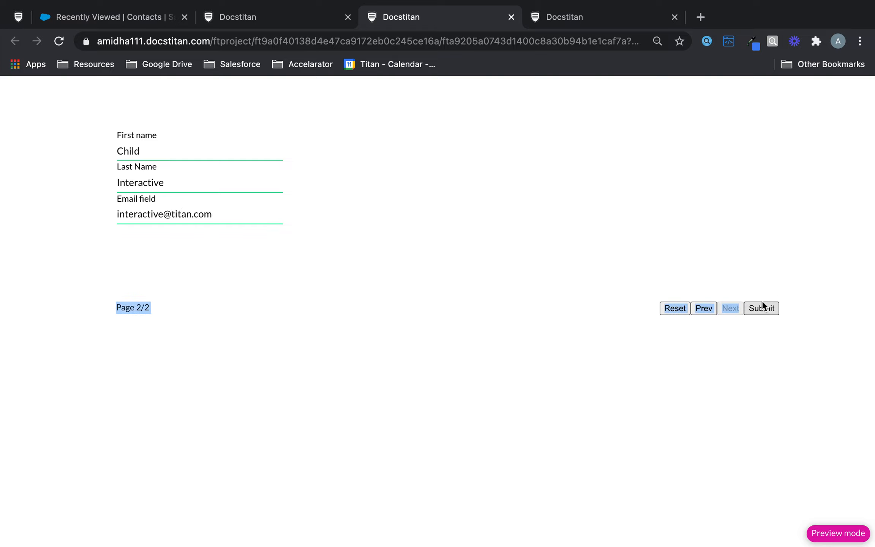
{"action": "left_click", "coordinate": [763, 311]}
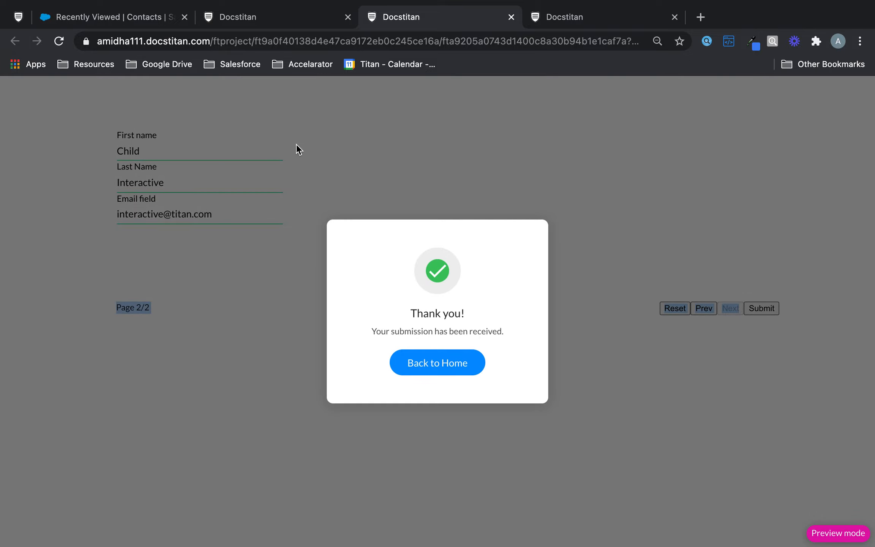
Open the Salesforce integration logs and the created Parent Interactive account record.
{"action": "left_click", "coordinate": [279, 19]}
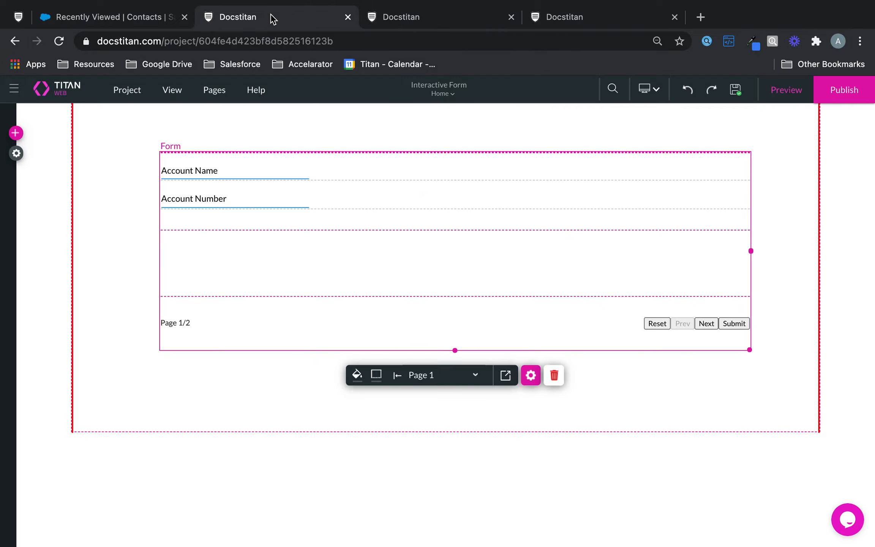
{"action": "left_click", "coordinate": [20, 156]}
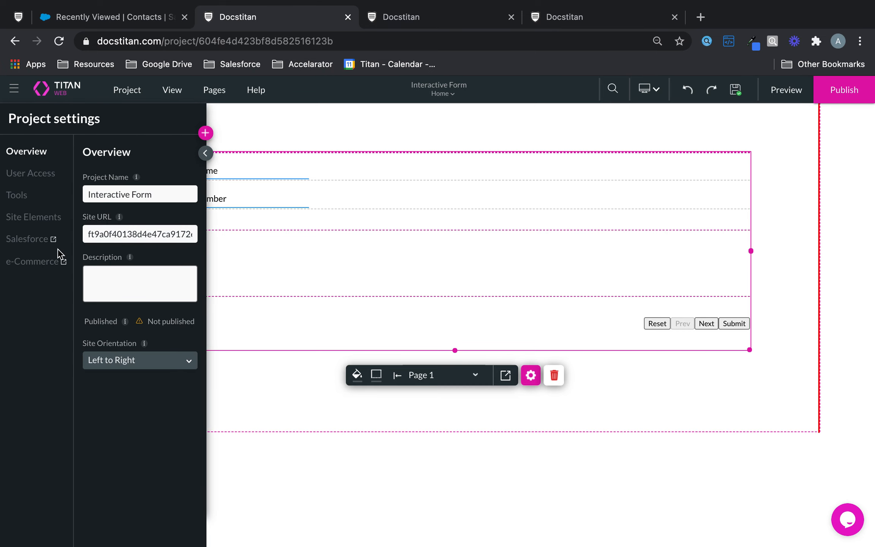
{"action": "left_click", "coordinate": [36, 240]}
{"action": "left_click", "coordinate": [198, 294]}
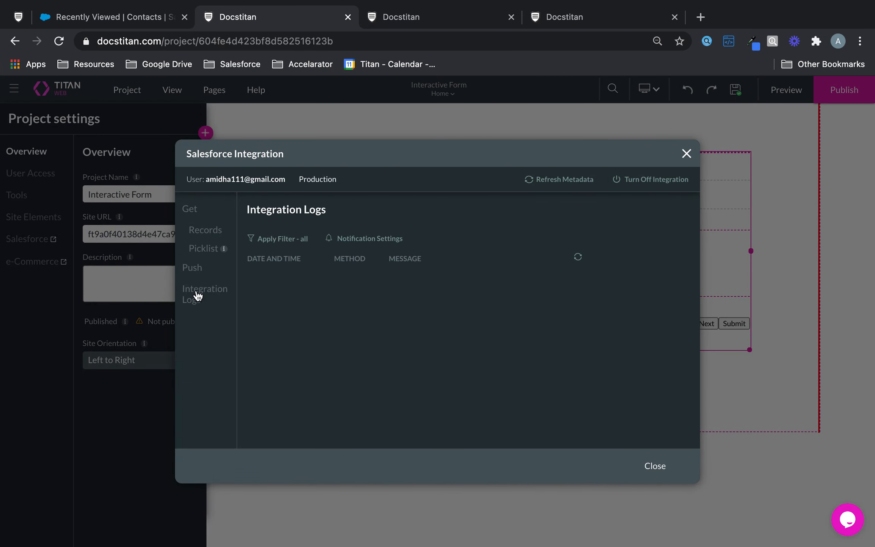
{"action": "left_click", "coordinate": [530, 281]}
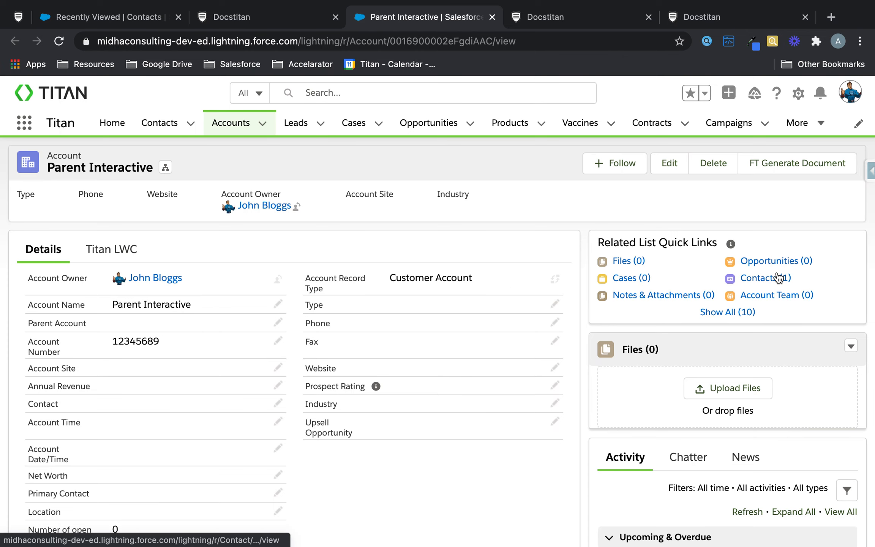
Confirm Child Interactive is the account's one related contact, then return to the integration logs.
{"action": "mouse_move", "coordinate": [778, 278]}
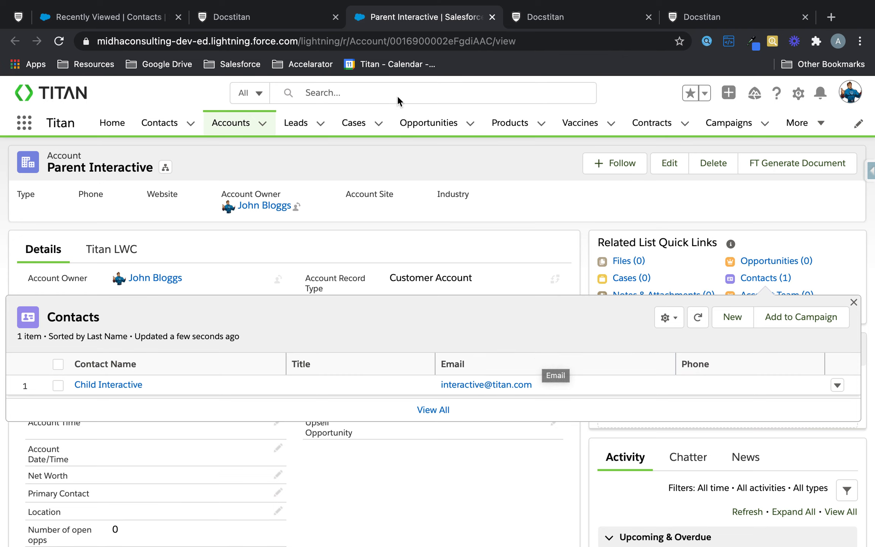
{"action": "left_click", "coordinate": [281, 18]}
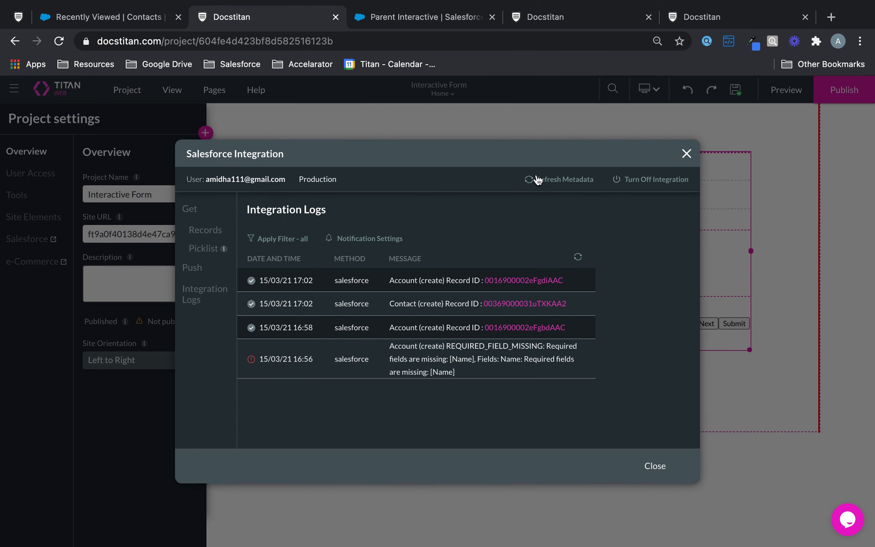
Close the Salesforce integration logs and Project settings, and bring up the form's Interactivity options.
{"action": "left_click", "coordinate": [686, 153]}
{"action": "left_click", "coordinate": [450, 171]}
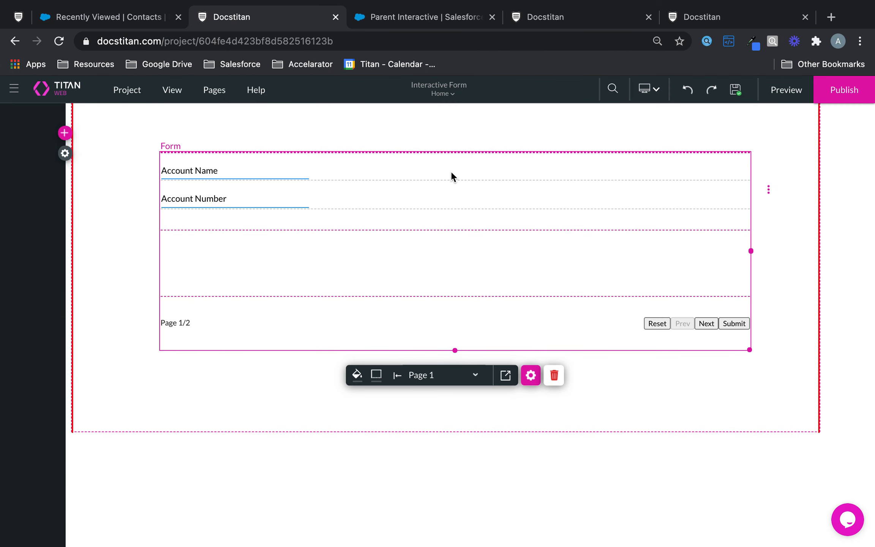
{"action": "left_click", "coordinate": [530, 375]}
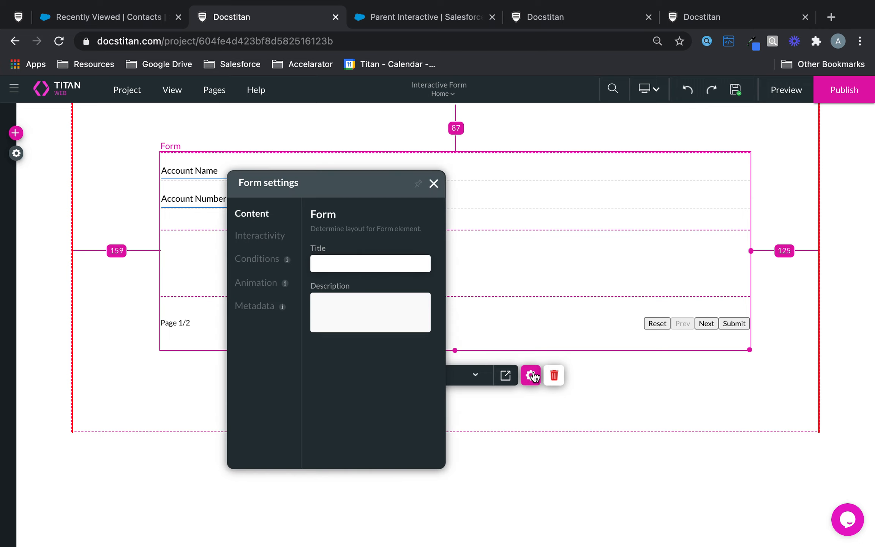
{"action": "left_click", "coordinate": [257, 235]}
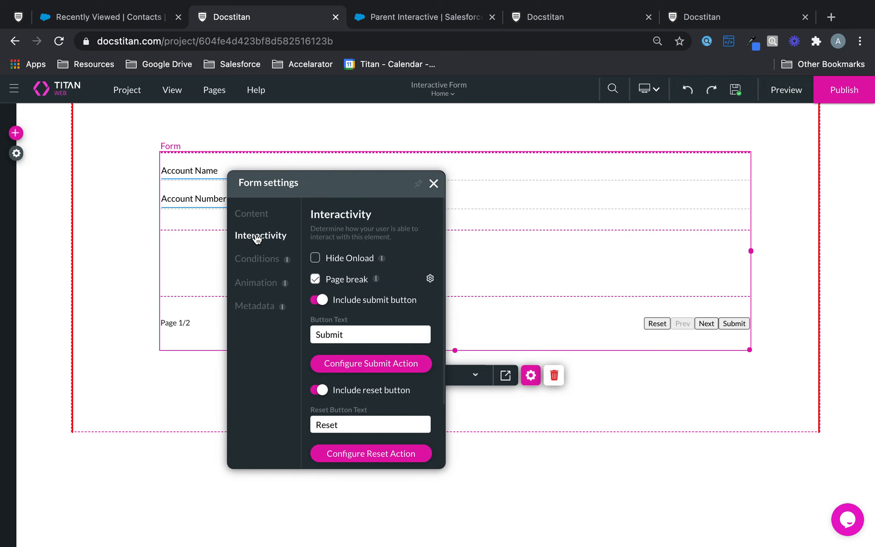
Review the page-break settings: breaks every 2 rows, with the Prev and Next button toggles checked.
{"action": "left_click", "coordinate": [430, 279]}
{"action": "left_click_drag", "start_coordinate": [414, 245], "coordinate": [291, 243]}
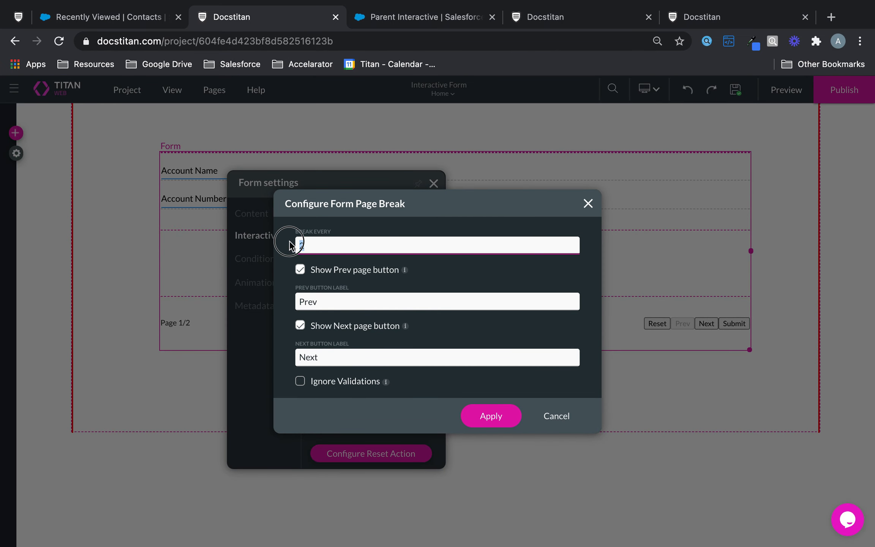
{"action": "left_click", "coordinate": [300, 270]}
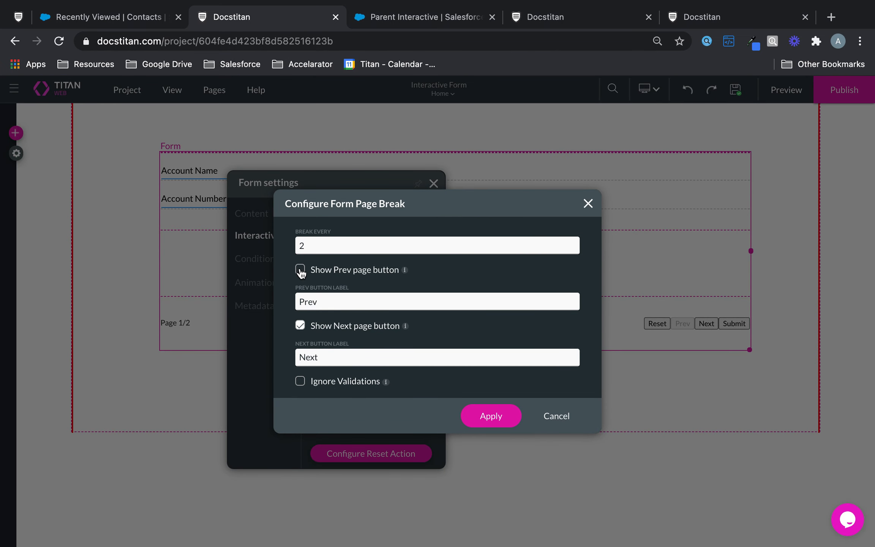
{"action": "left_click", "coordinate": [300, 270]}
{"action": "left_click", "coordinate": [300, 326]}
{"action": "left_click", "coordinate": [513, 417]}
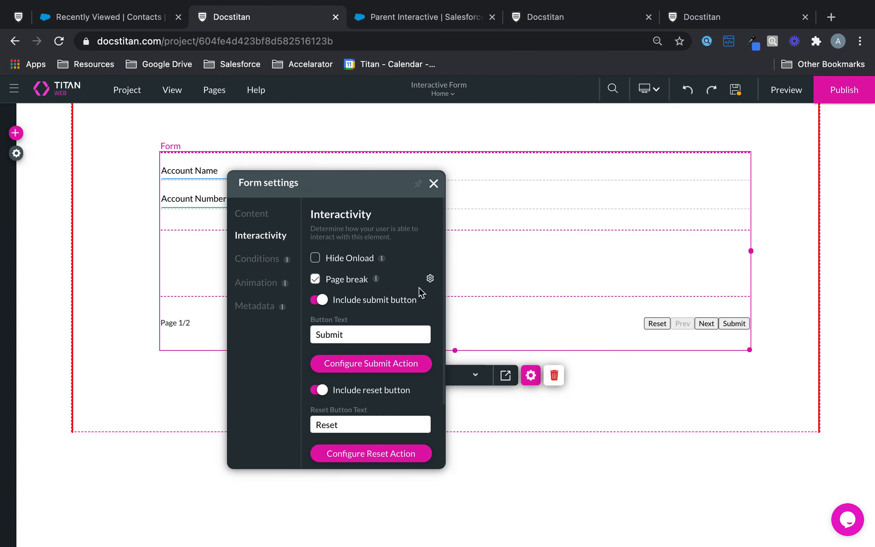
Toggle the Submit button off and back on, keeping it on the form, then close form settings.
{"action": "left_click", "coordinate": [318, 302]}
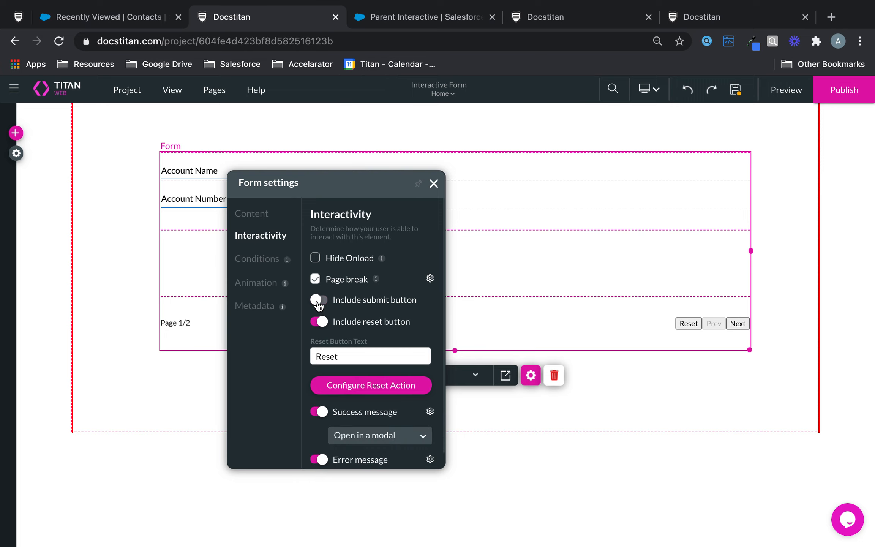
{"action": "left_click", "coordinate": [318, 302]}
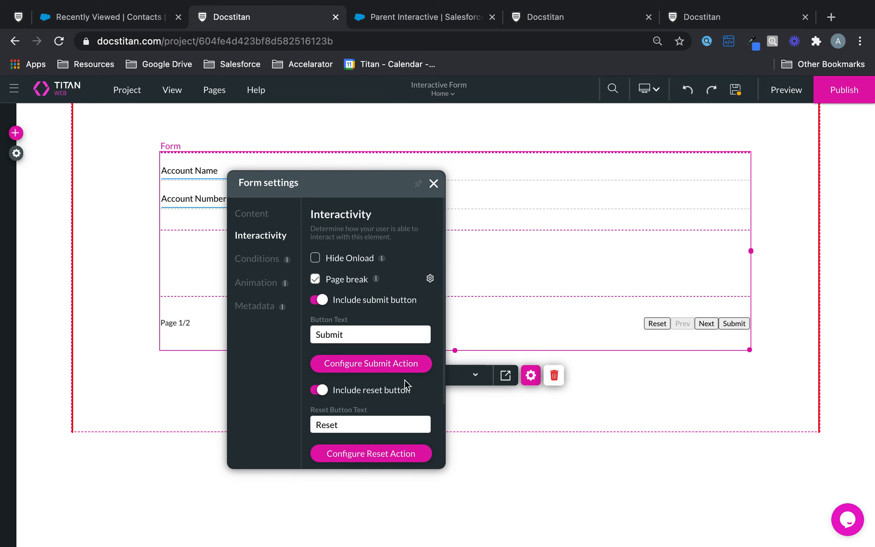
{"action": "left_click", "coordinate": [432, 184]}
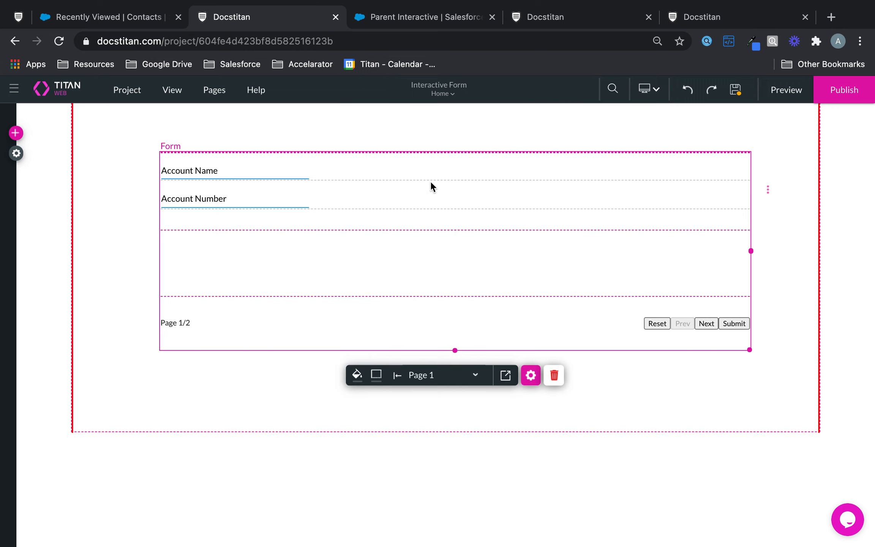